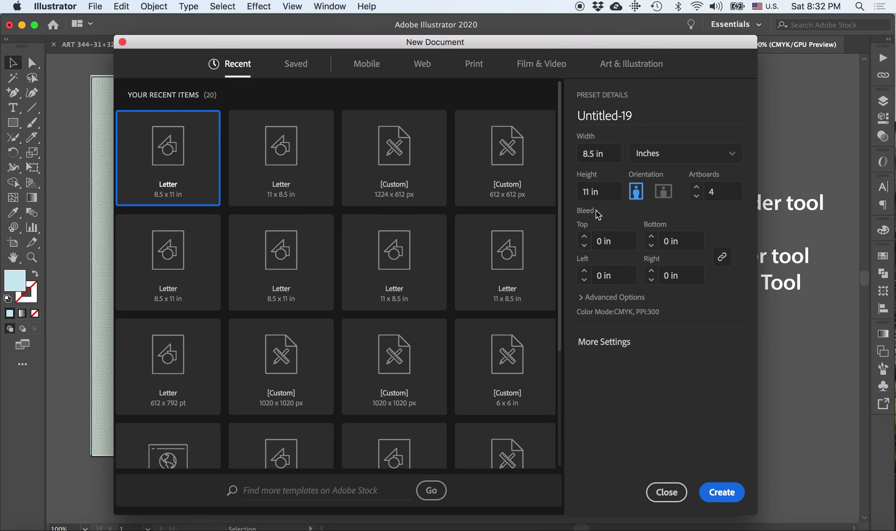
Use the Letter preset for print as the new document's basis and change its units to inches
{"action": "left_click", "coordinate": [476, 67]}
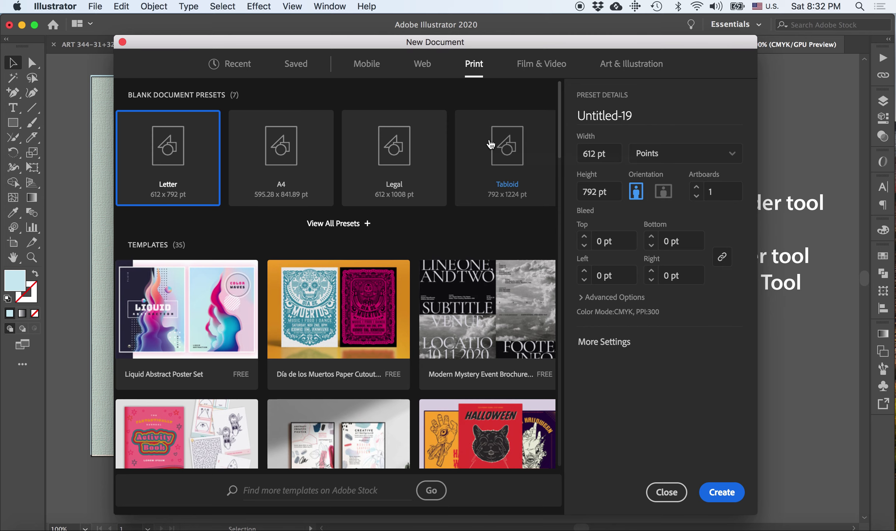
{"action": "scroll", "coordinate": [491, 143], "scroll_direction": "down", "scroll_amount": 2}
{"action": "scroll", "coordinate": [490, 144], "scroll_direction": "up", "scroll_amount": 2}
{"action": "left_click", "coordinate": [733, 162]}
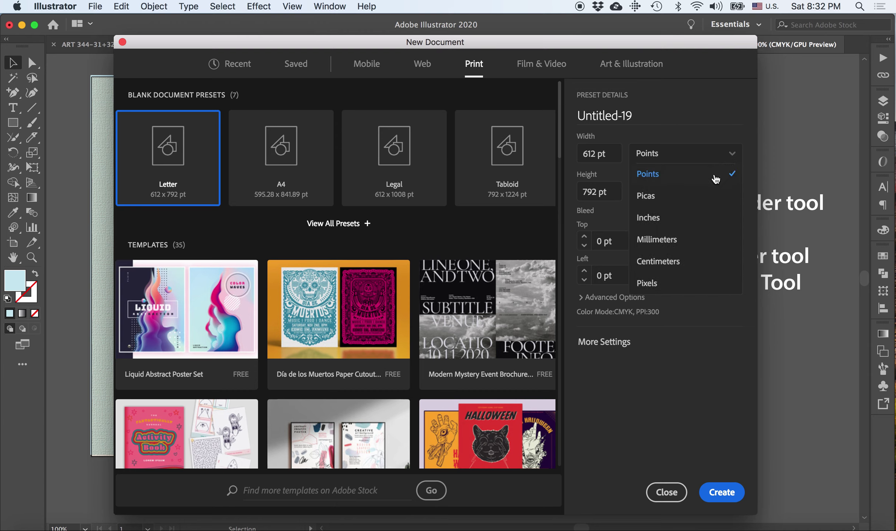
{"action": "left_click", "coordinate": [699, 220]}
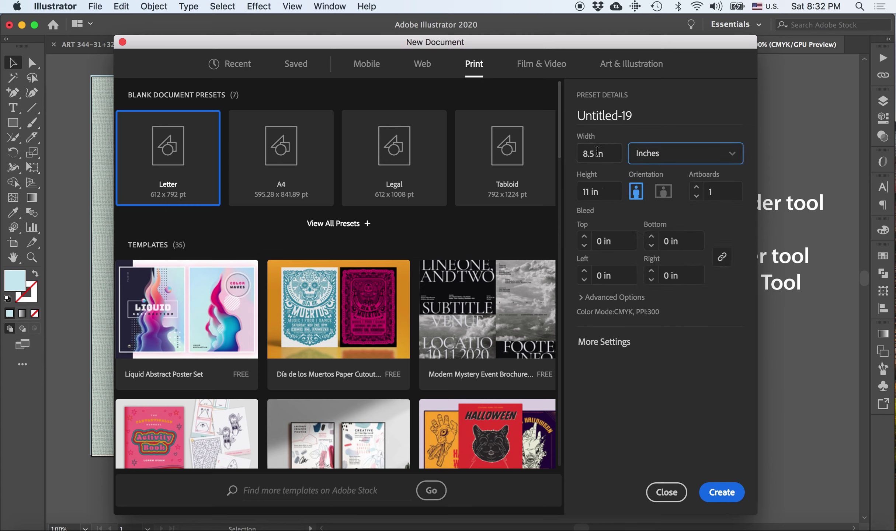
Set the new document's size to 7.5 in wide by 5.5 in high in landscape orientation and create it
{"action": "double_click", "coordinate": [597, 151]}
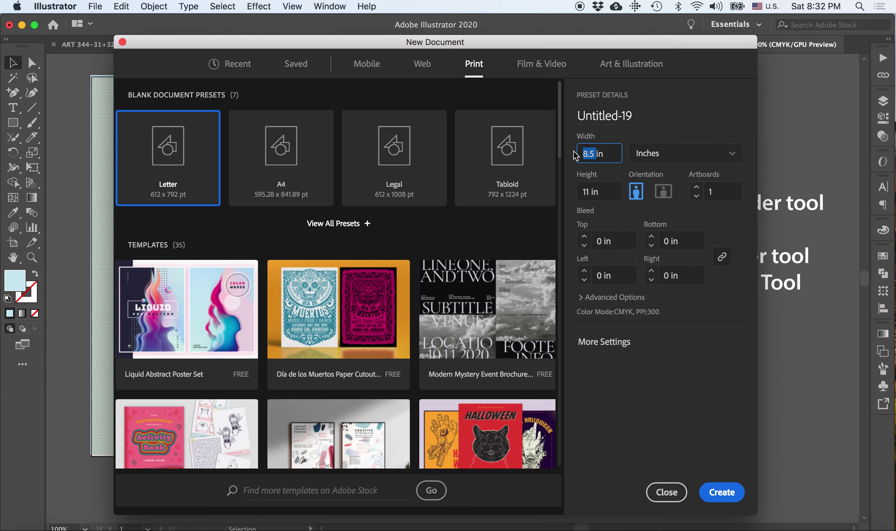
{"action": "type", "text": "7.5"}
{"action": "left_click", "coordinate": [579, 191]}
{"action": "type", "text": "5.5"}
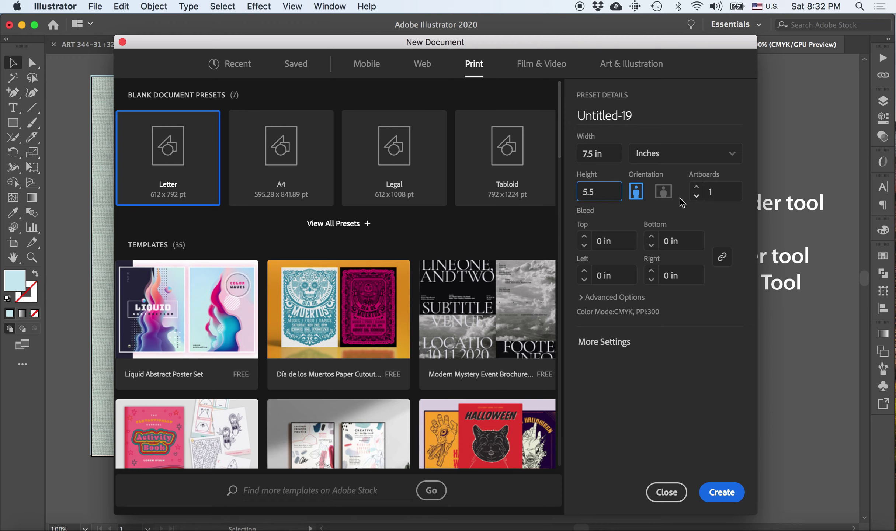
{"action": "left_click", "coordinate": [663, 193]}
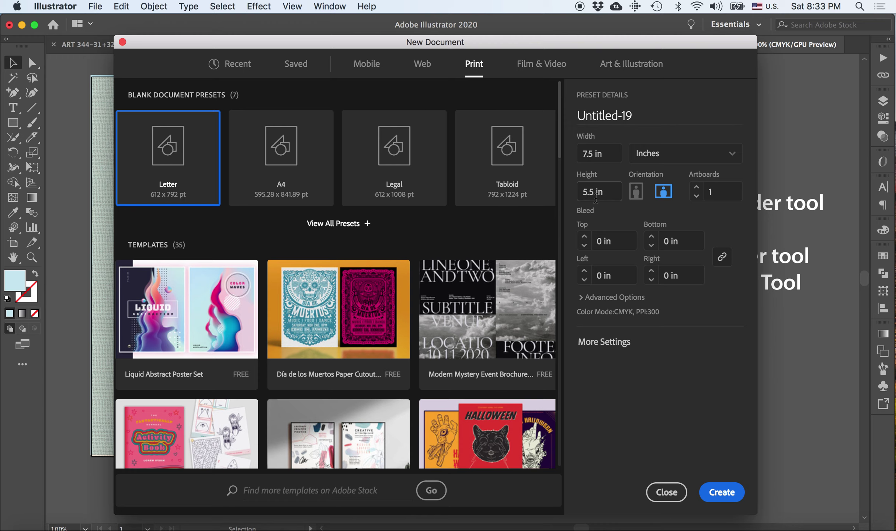
{"action": "left_click", "coordinate": [716, 492]}
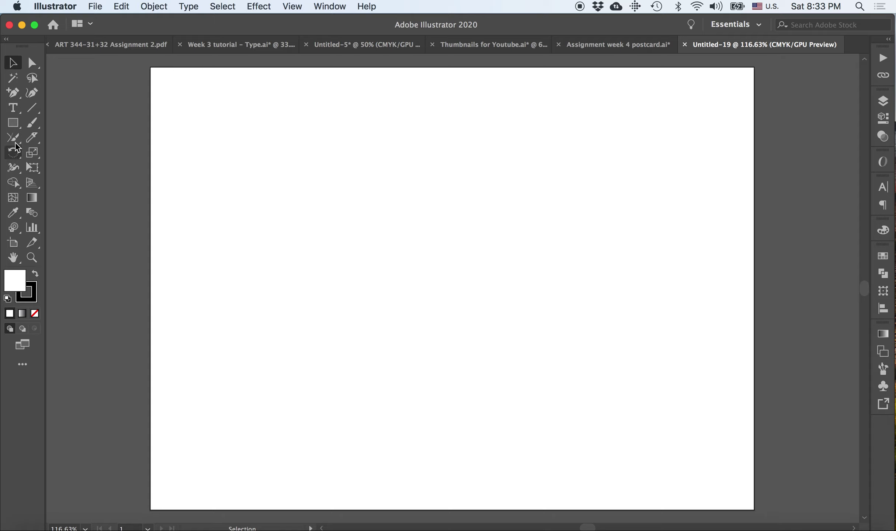
Create a rectangle exactly 7 in wide and 5 in high with the Rectangle tool
{"action": "left_click", "coordinate": [12, 125]}
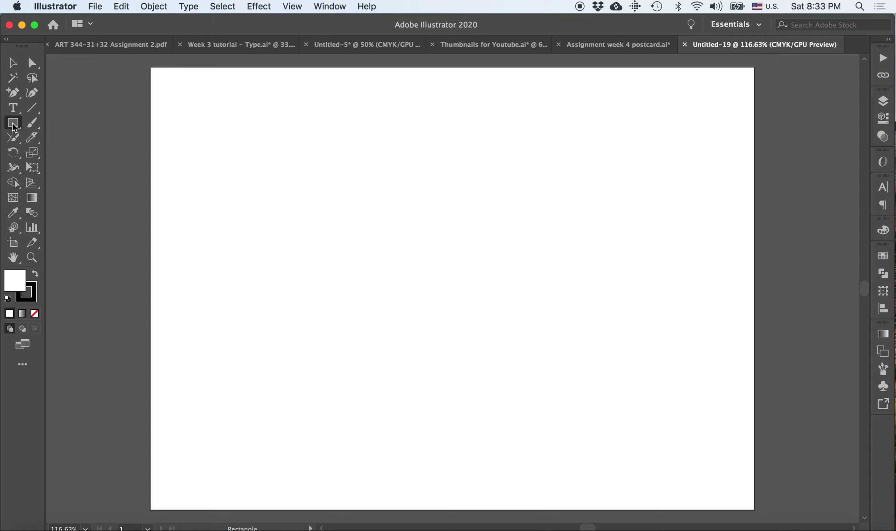
{"action": "left_click", "coordinate": [370, 219]}
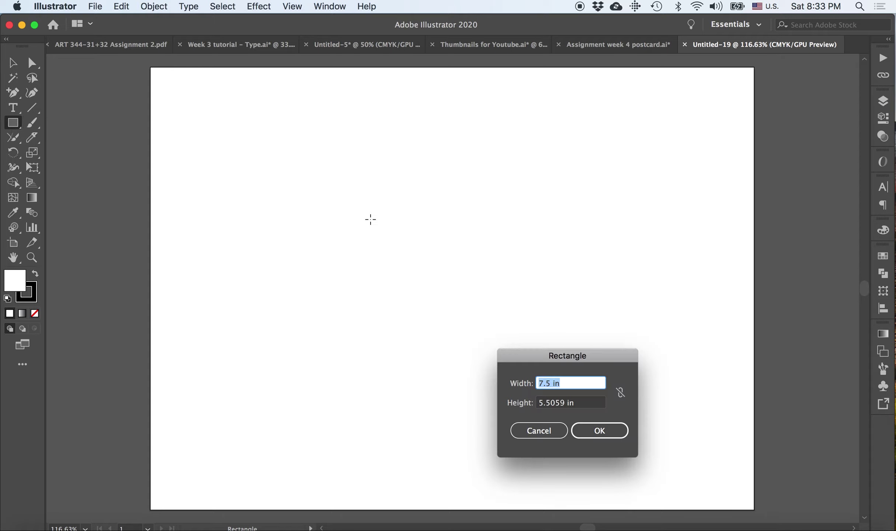
{"action": "type", "text": "7"}
{"action": "key", "text": "Tab"}
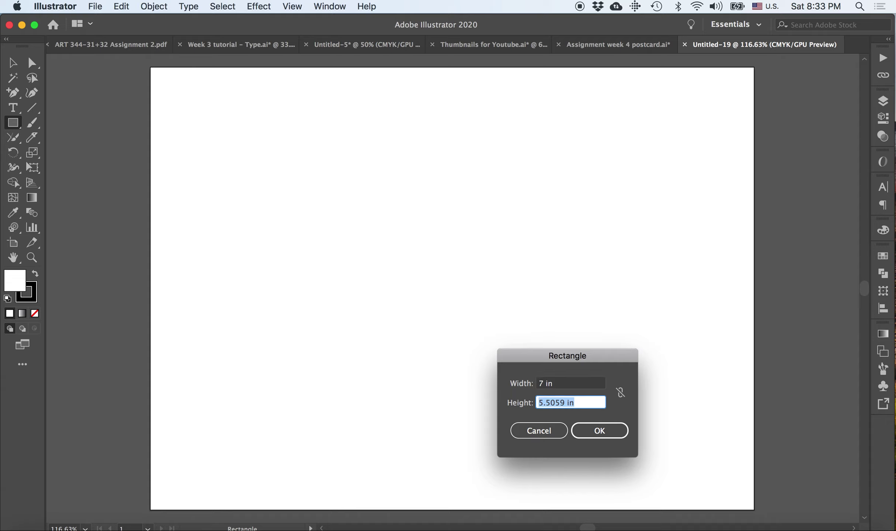
{"action": "type", "text": "5"}
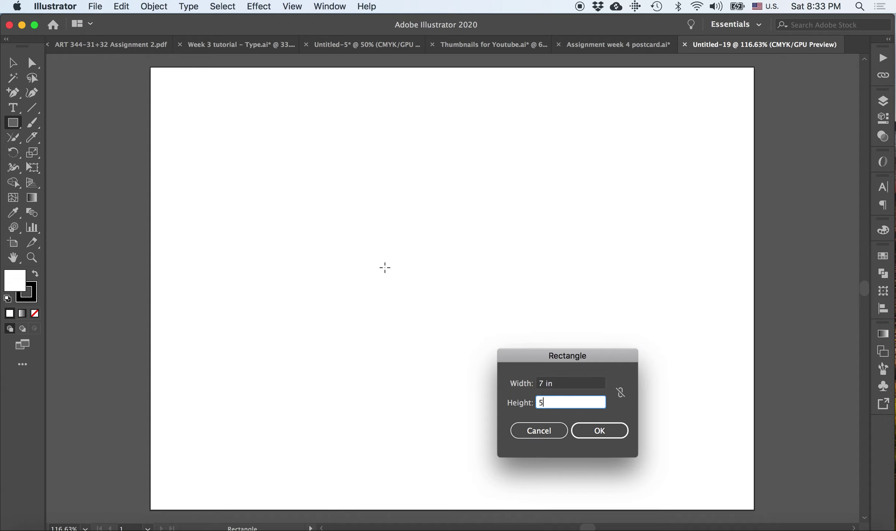
{"action": "left_click", "coordinate": [586, 432]}
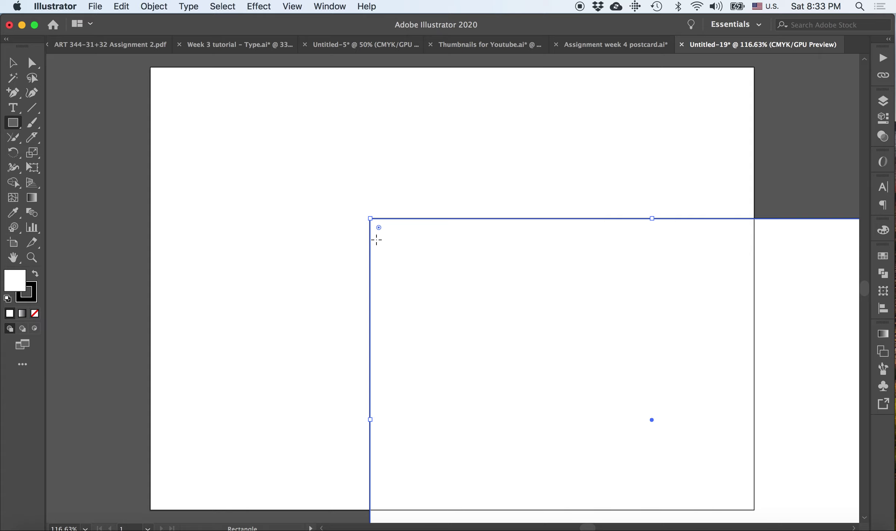
Give the rectangle a black fill with no stroke and center it on the artboard
{"action": "left_click", "coordinate": [35, 274]}
{"action": "left_click", "coordinate": [38, 305]}
{"action": "left_click", "coordinate": [35, 313]}
{"action": "left_click", "coordinate": [13, 63]}
{"action": "left_click_drag", "start_coordinate": [500, 219], "coordinate": [296, 88]}
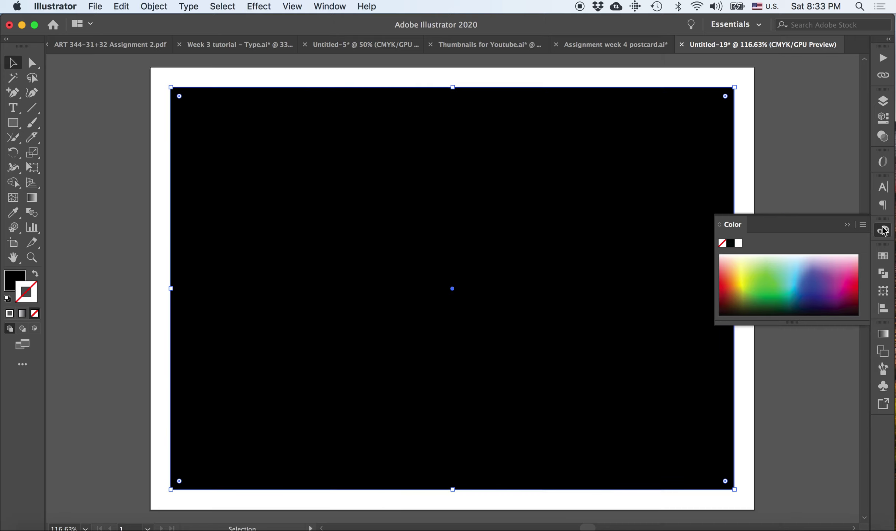
{"action": "left_click", "coordinate": [847, 225]}
{"action": "left_click", "coordinate": [818, 231]}
{"action": "left_click", "coordinate": [538, 181]}
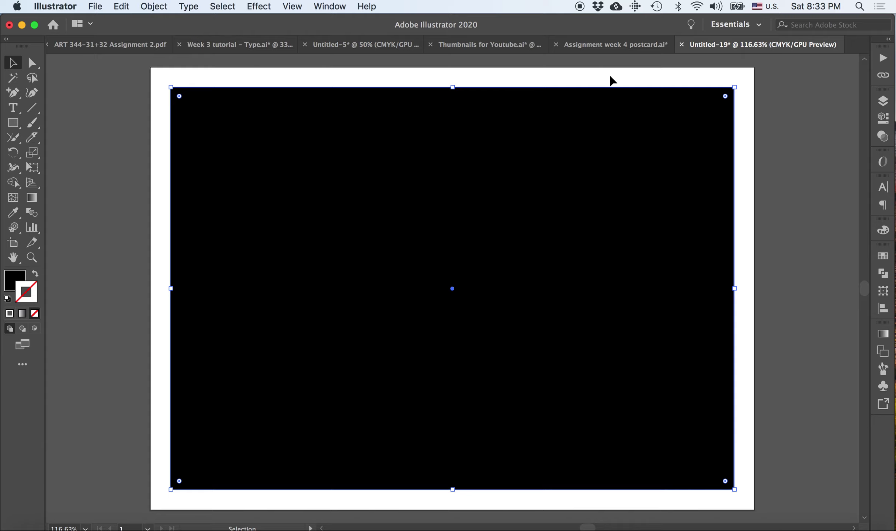
{"action": "left_click", "coordinate": [815, 234]}
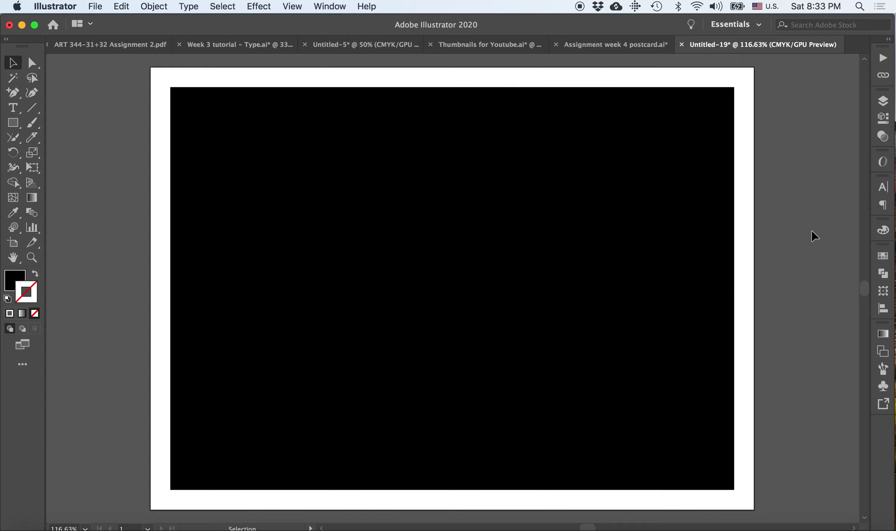
Try extending two opposite corners of the black rectangle to the artboard corners, and undo both resizes
{"action": "left_click", "coordinate": [725, 188]}
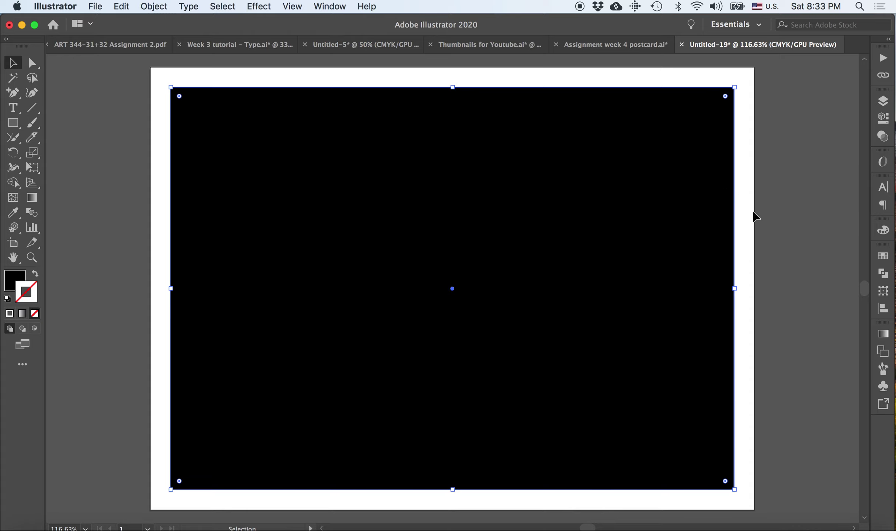
{"action": "left_click_drag", "start_coordinate": [735, 88], "coordinate": [755, 67]}
{"action": "left_click_drag", "start_coordinate": [171, 489], "coordinate": [151, 510]}
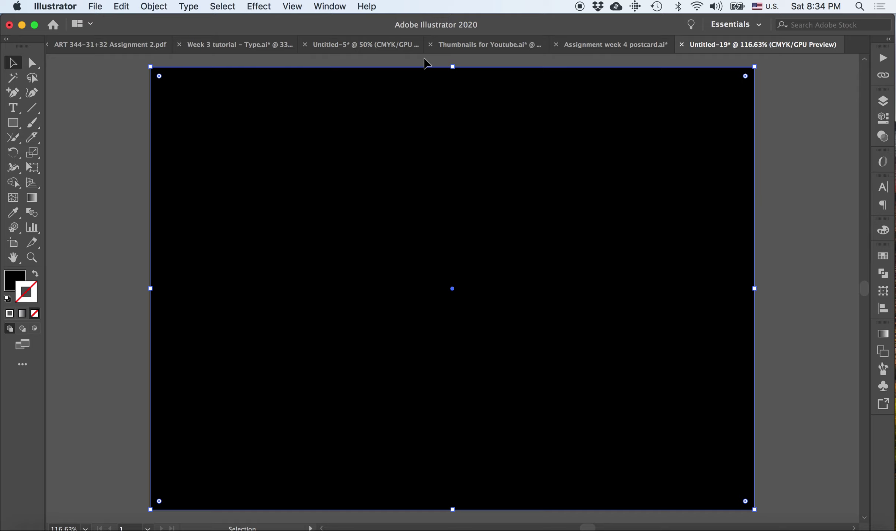
{"action": "key", "text": "super+z"}
{"action": "key", "text": "super+z"}
{"action": "left_click", "coordinate": [469, 70]}
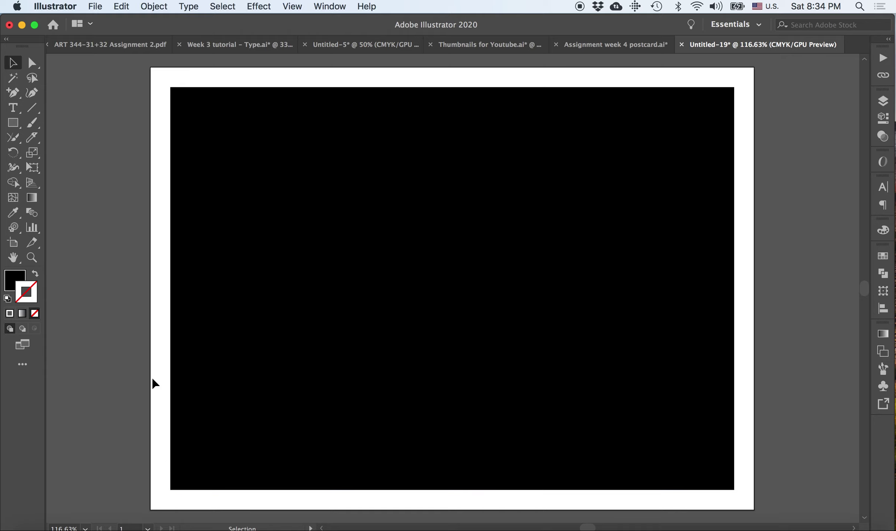
{"action": "left_click", "coordinate": [229, 221]}
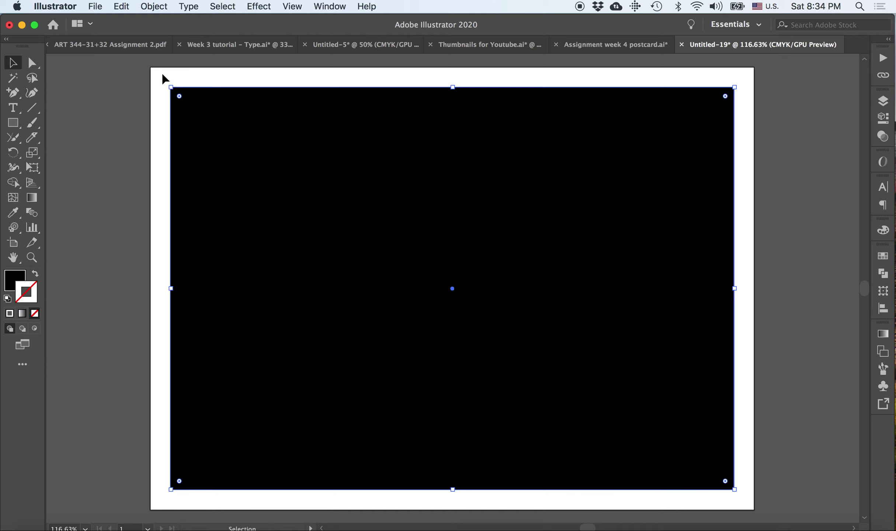
{"action": "left_click", "coordinate": [140, 84]}
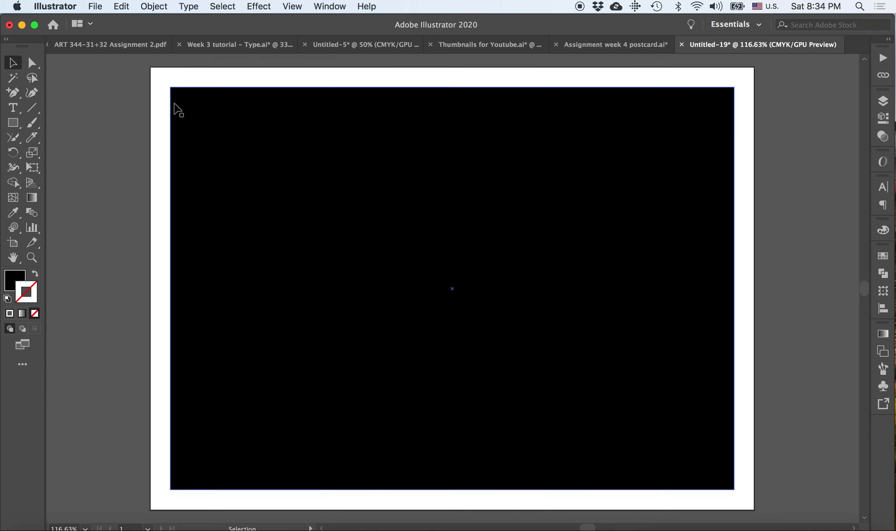
Copy all the artwork from Assignment week 4 postcard.ai into the new document and place it beside the artboard
{"action": "left_click", "coordinate": [585, 44]}
{"action": "left_click_drag", "start_coordinate": [73, 68], "coordinate": [617, 483]}
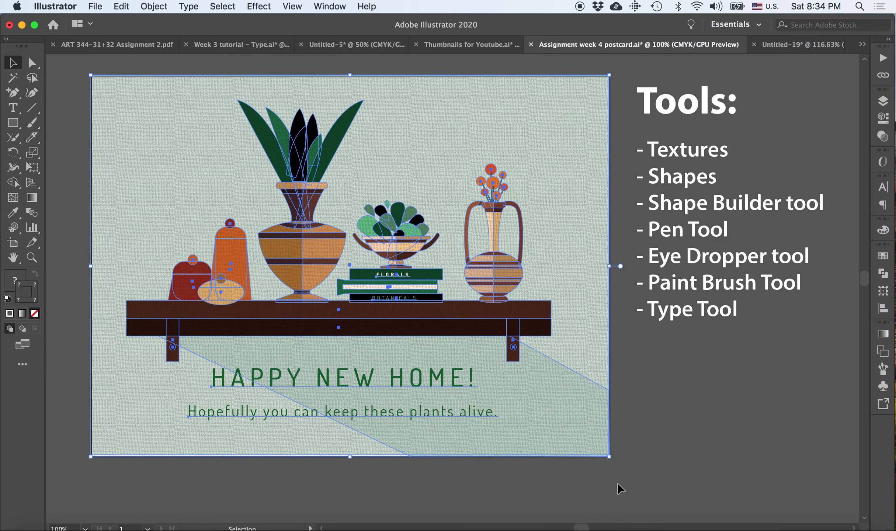
{"action": "left_click", "coordinate": [804, 51]}
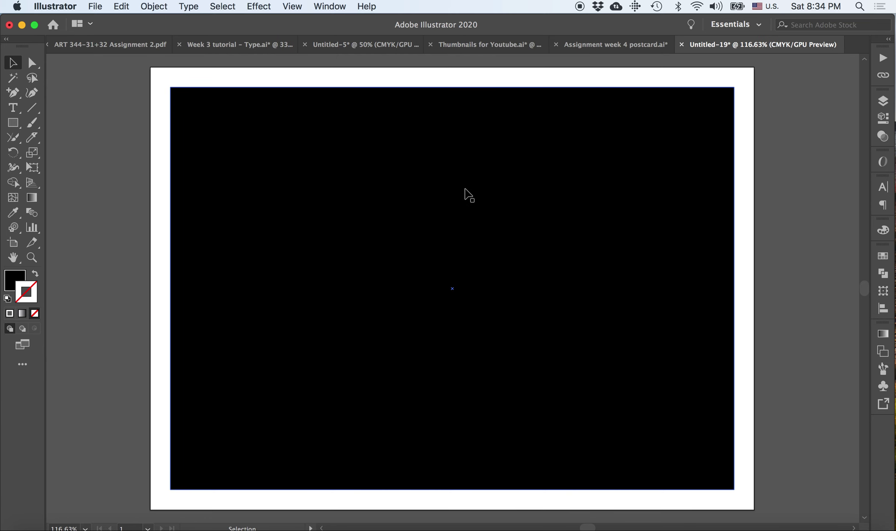
{"action": "key", "text": "super+1"}
{"action": "key", "text": "super+minus"}
{"action": "scroll", "coordinate": [465, 194], "scroll_direction": "left", "scroll_amount": 5}
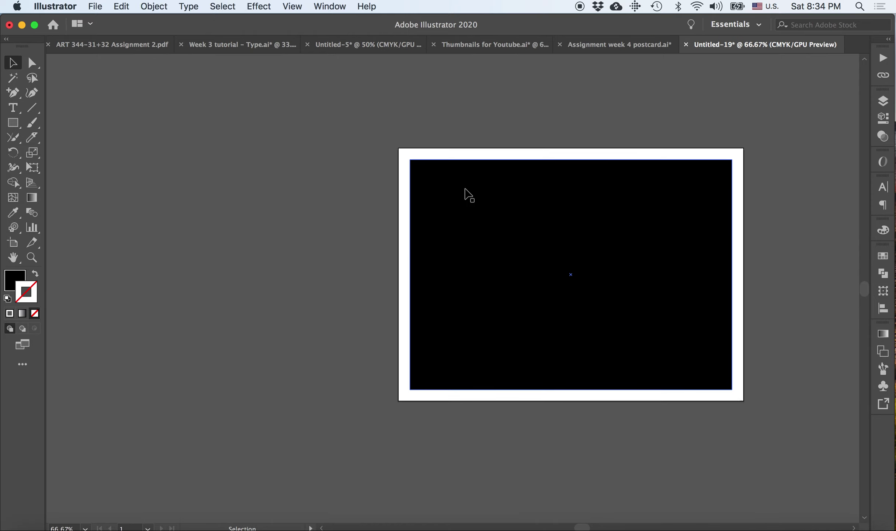
{"action": "key", "text": "super+v"}
{"action": "left_click_drag", "start_coordinate": [380, 214], "coordinate": [179, 206]}
{"action": "left_click", "coordinate": [126, 74]}
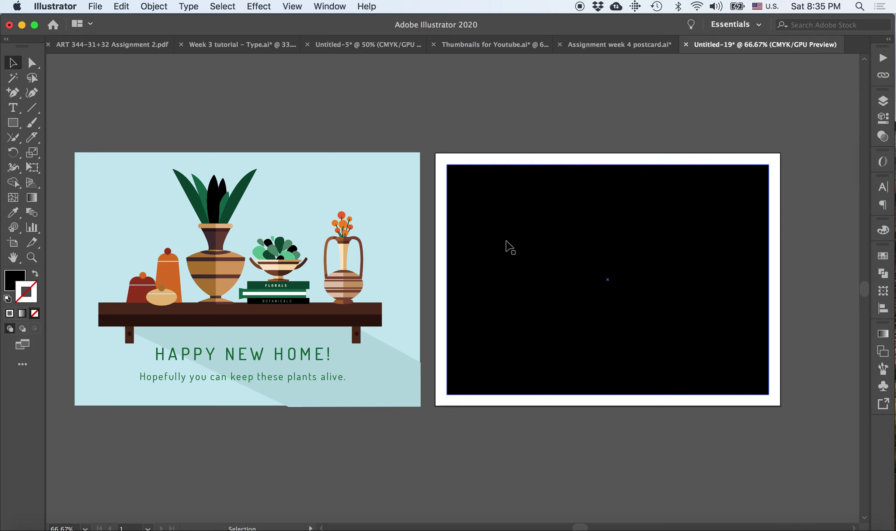
{"action": "scroll", "coordinate": [509, 247], "scroll_direction": "up", "scroll_amount": 1}
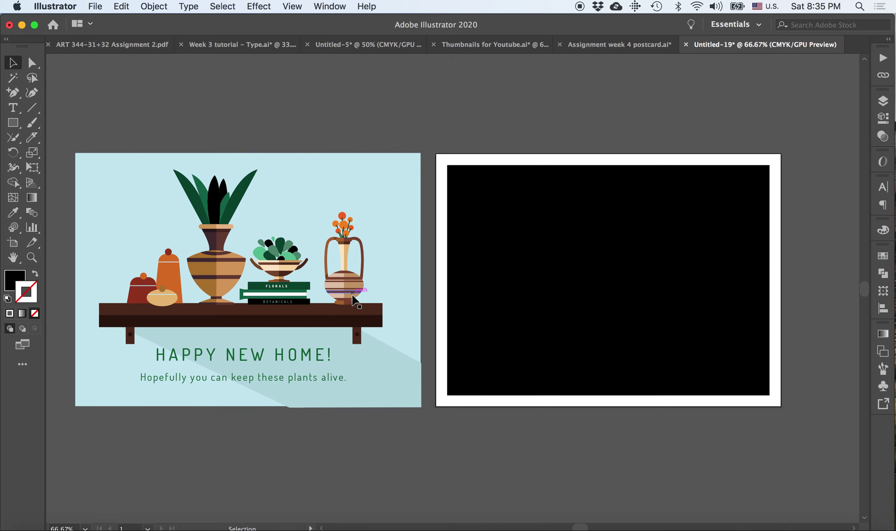
{"action": "left_click", "coordinate": [884, 256]}
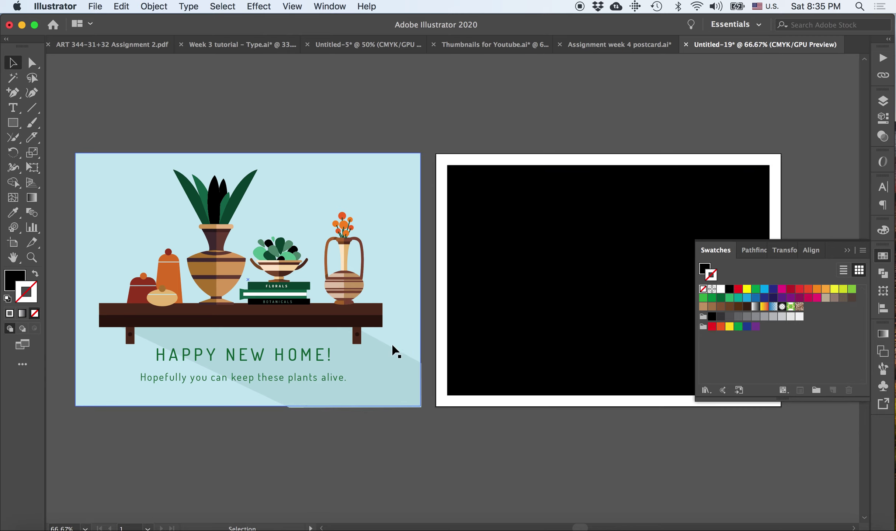
{"action": "left_click", "coordinate": [597, 325]}
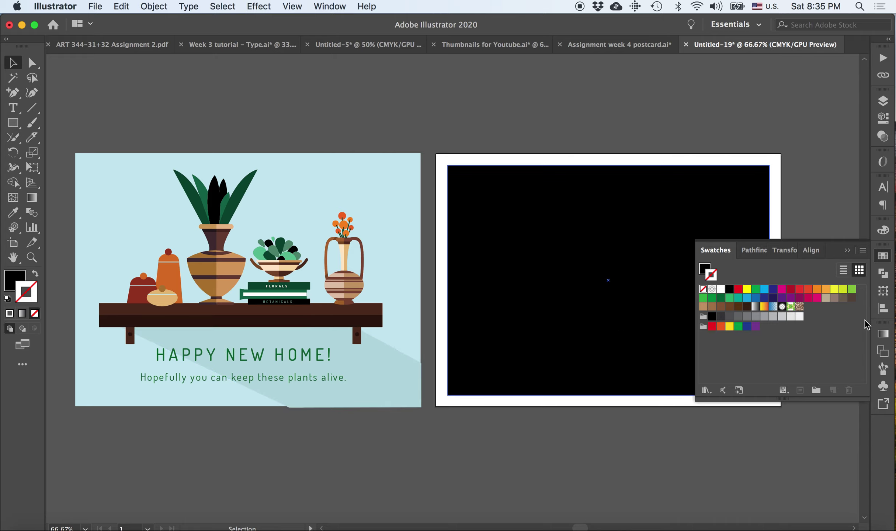
{"action": "left_click", "coordinate": [850, 253]}
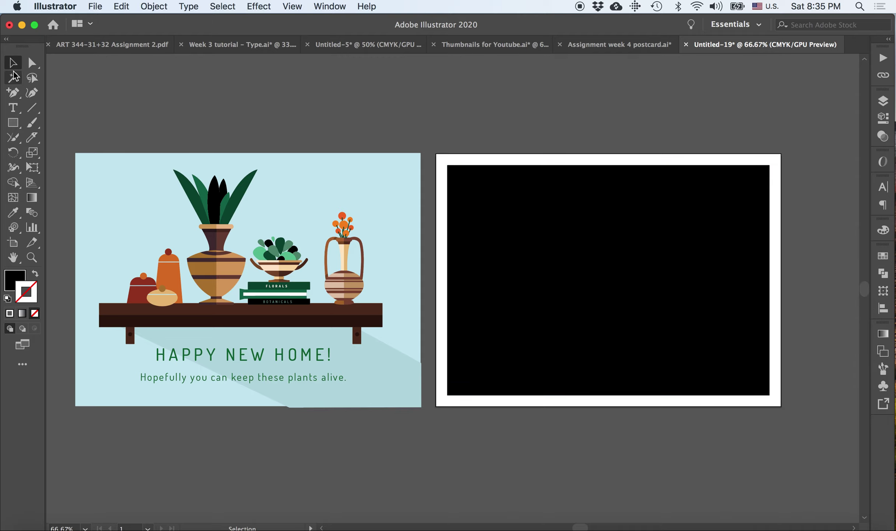
Enlarge the black rectangle from two opposite corners until it covers the whole artboard
{"action": "left_click_drag", "start_coordinate": [486, 230], "coordinate": [483, 228]}
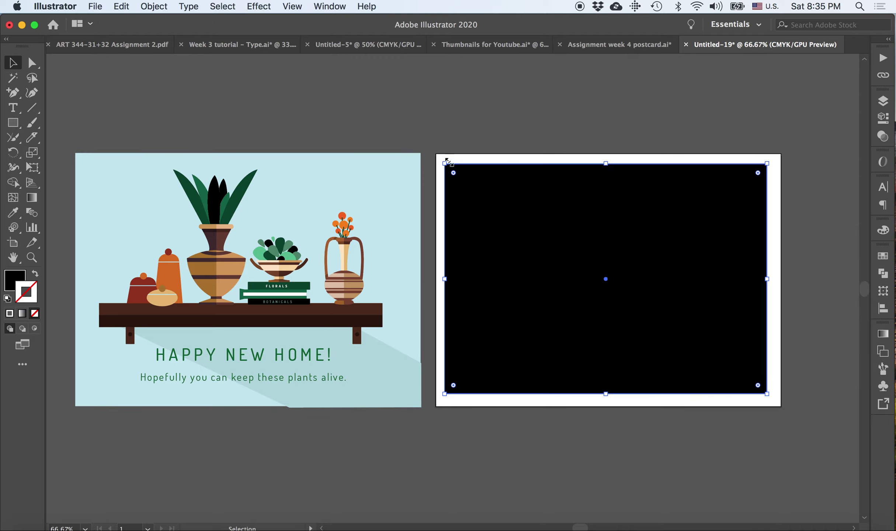
{"action": "left_click_drag", "start_coordinate": [445, 163], "coordinate": [436, 153]}
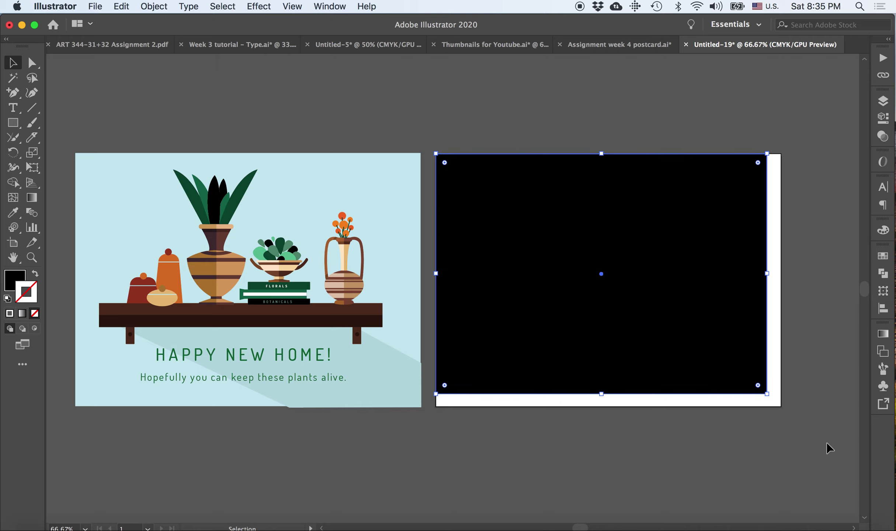
{"action": "left_click_drag", "start_coordinate": [768, 394], "coordinate": [781, 406]}
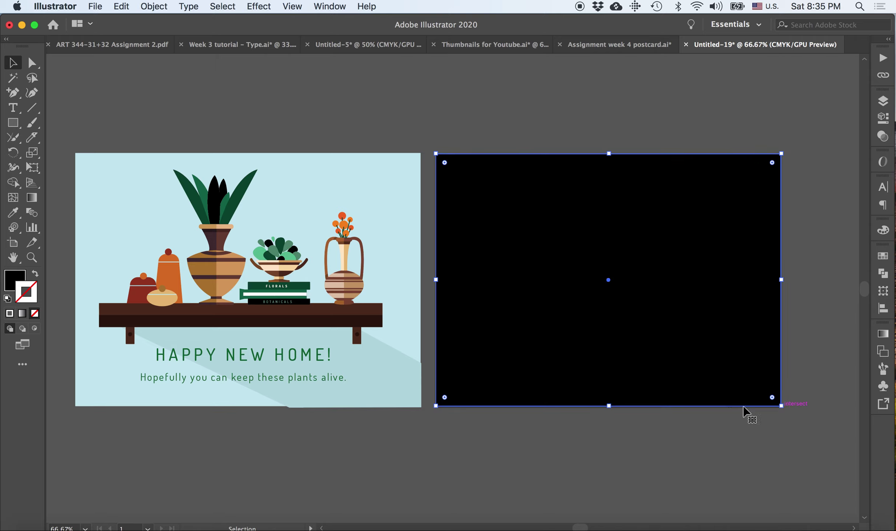
Recolor the artboard rectangle with the reference postcard's light blue background using the Eyedropper, and deselect it
{"action": "left_click", "coordinate": [13, 213]}
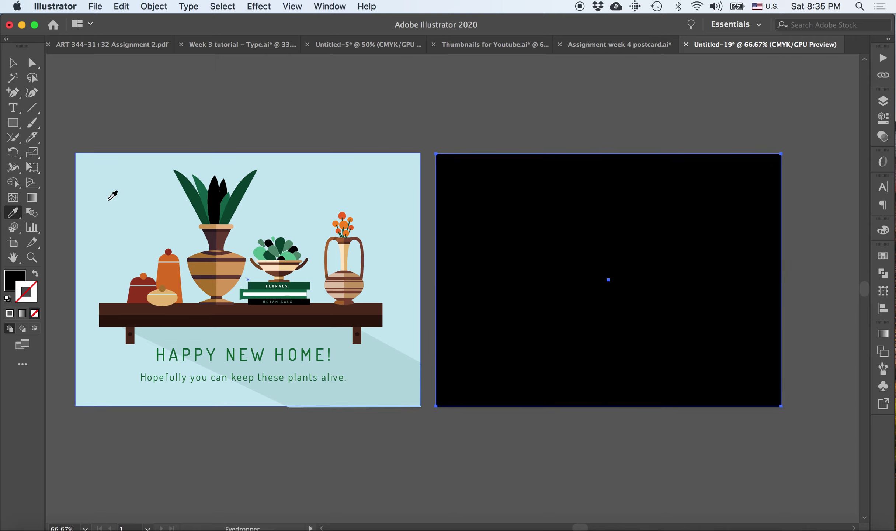
{"action": "left_click", "coordinate": [112, 202]}
{"action": "left_click", "coordinate": [13, 64]}
{"action": "left_click", "coordinate": [108, 105]}
{"action": "scroll", "coordinate": [136, 145], "scroll_direction": "down", "scroll_amount": 2}
{"action": "scroll", "coordinate": [136, 146], "scroll_direction": "left", "scroll_amount": 1}
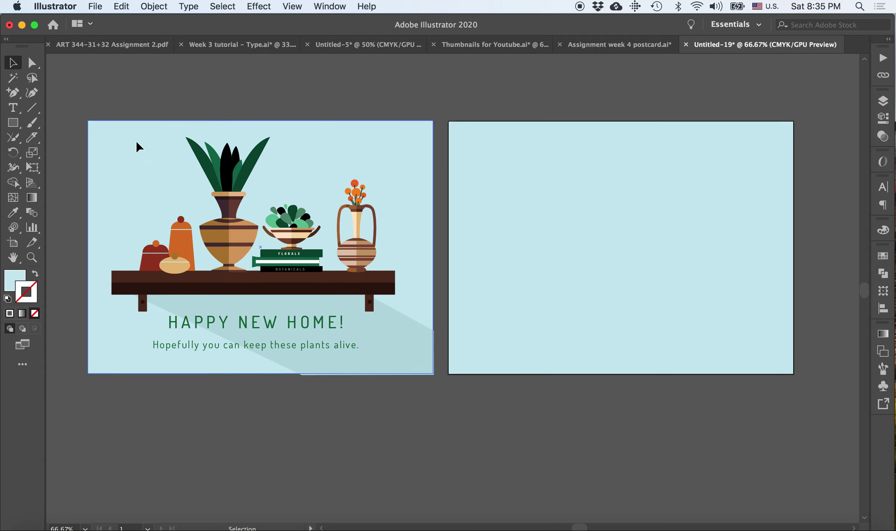
{"action": "scroll", "coordinate": [137, 143], "scroll_direction": "down", "scroll_amount": 1}
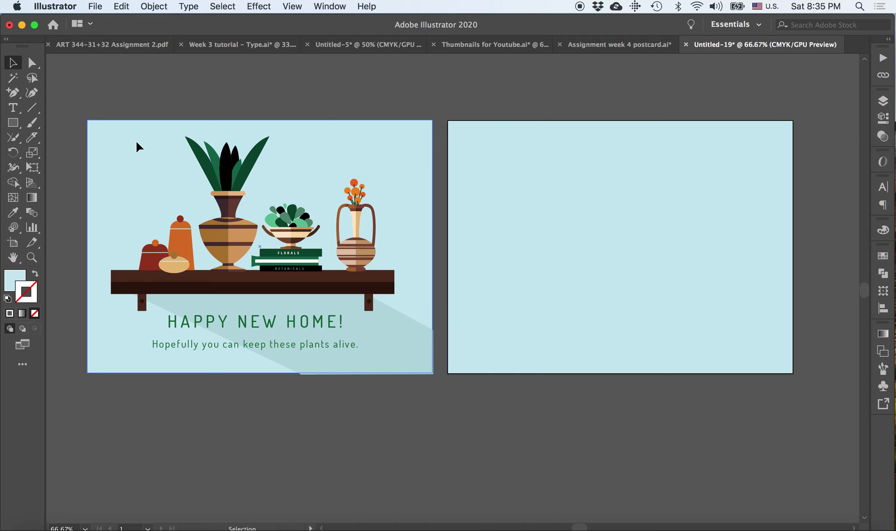
{"action": "scroll", "coordinate": [137, 144], "scroll_direction": "up", "scroll_amount": 7}
{"action": "scroll", "coordinate": [136, 144], "scroll_direction": "right", "scroll_amount": 1}
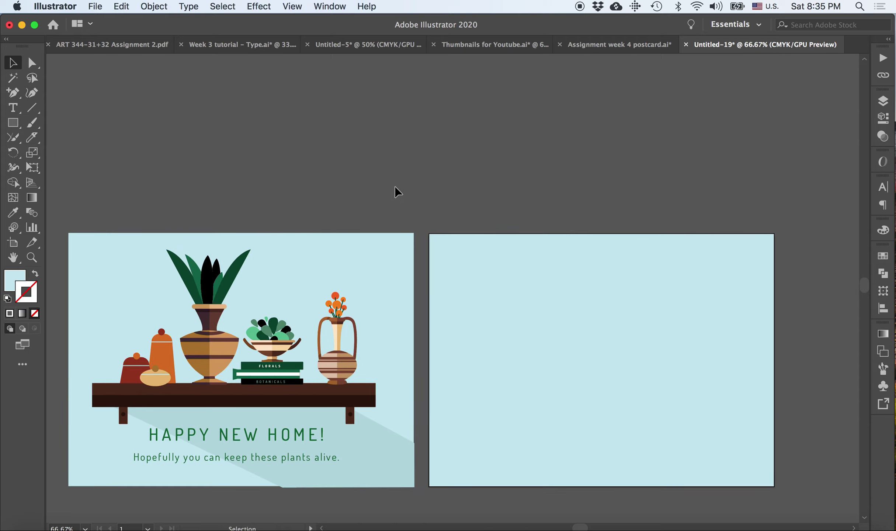
Move the light blue rectangle off the artboard, just beyond its right edge, and deselect it
{"action": "left_click_drag", "start_coordinate": [510, 294], "coordinate": [840, 304]}
{"action": "left_click_drag", "start_coordinate": [774, 290], "coordinate": [801, 290]}
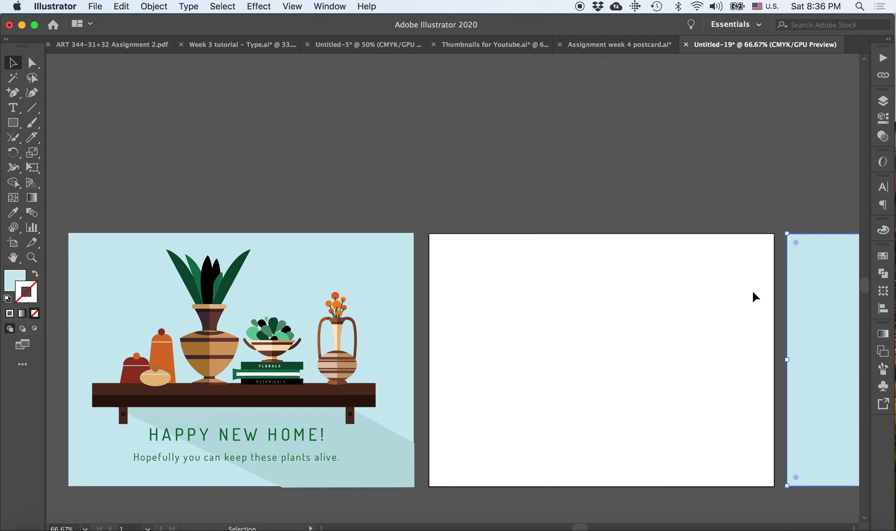
{"action": "left_click", "coordinate": [555, 288]}
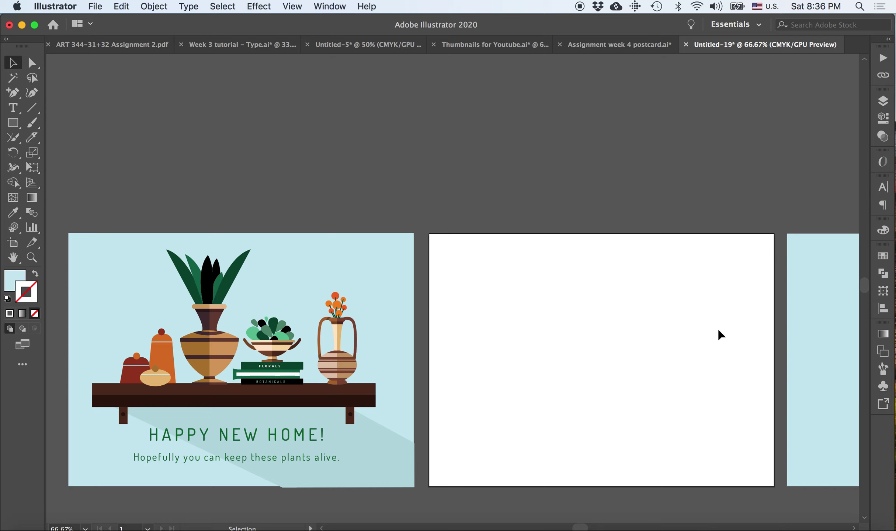
Set the fill color to the light tan of the reference postcard's largest vase using the Eyedropper
{"action": "key", "text": "super+1"}
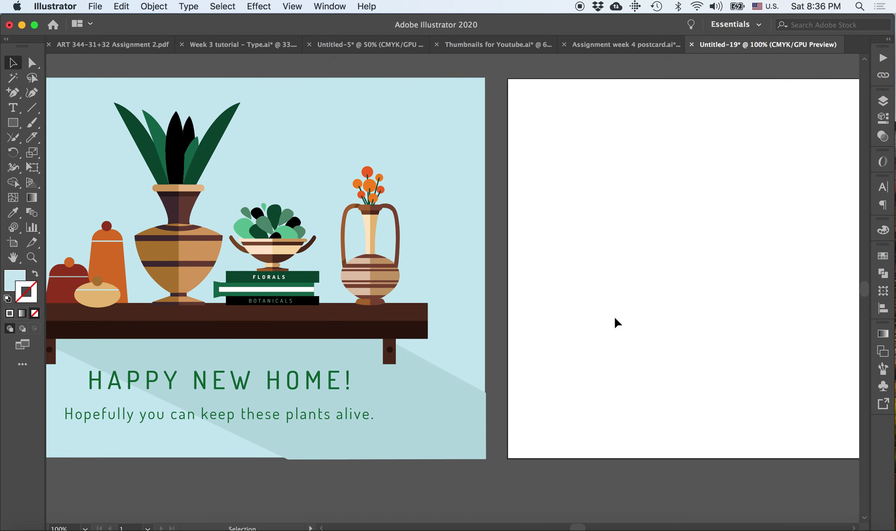
{"action": "scroll", "coordinate": [442, 309], "scroll_direction": "right", "scroll_amount": 5}
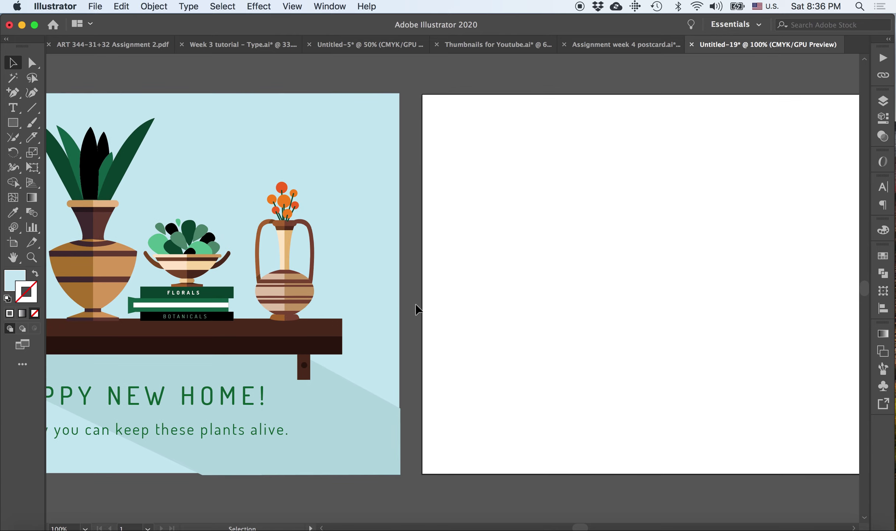
{"action": "scroll", "coordinate": [417, 309], "scroll_direction": "down", "scroll_amount": 1}
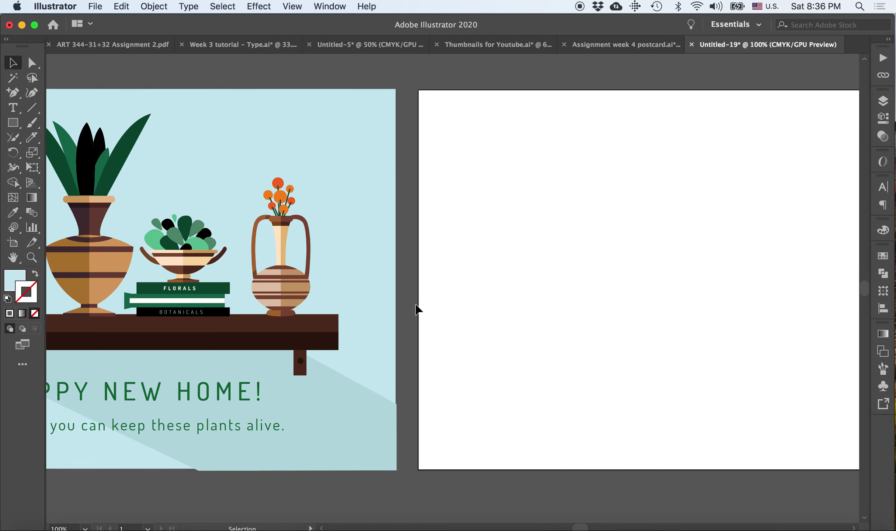
{"action": "scroll", "coordinate": [417, 309], "scroll_direction": "up", "scroll_amount": 1}
{"action": "scroll", "coordinate": [416, 309], "scroll_direction": "left", "scroll_amount": 1}
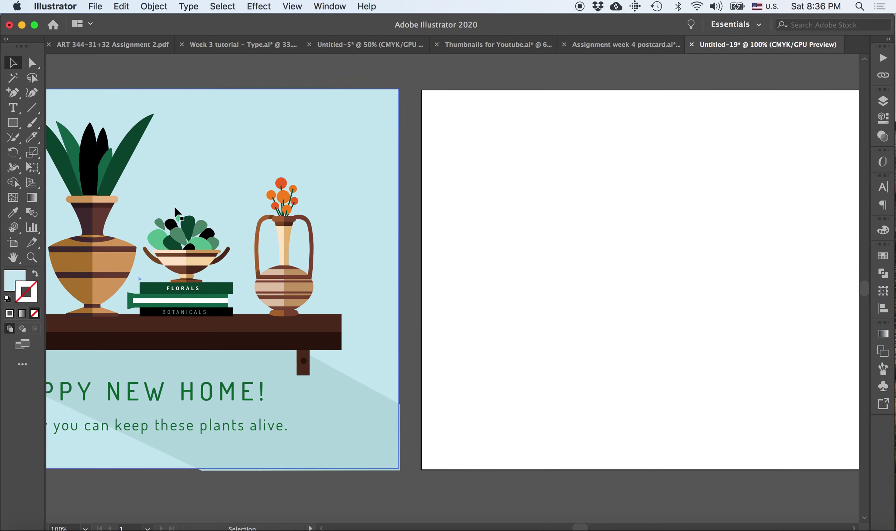
{"action": "left_click", "coordinate": [12, 123]}
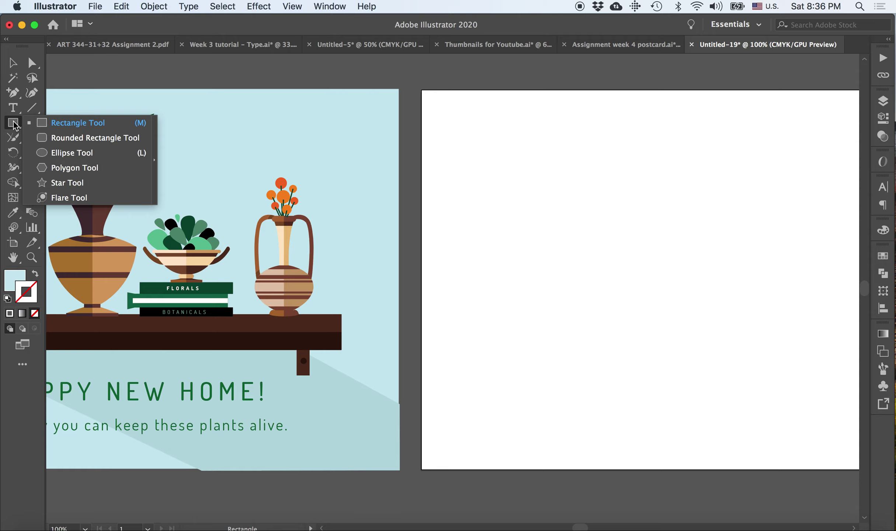
{"action": "left_click", "coordinate": [67, 153]}
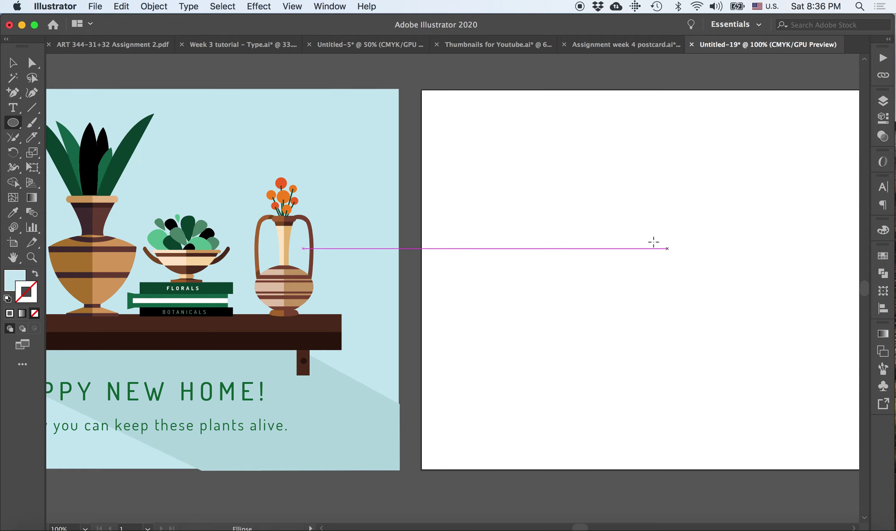
{"action": "left_click", "coordinate": [492, 251]}
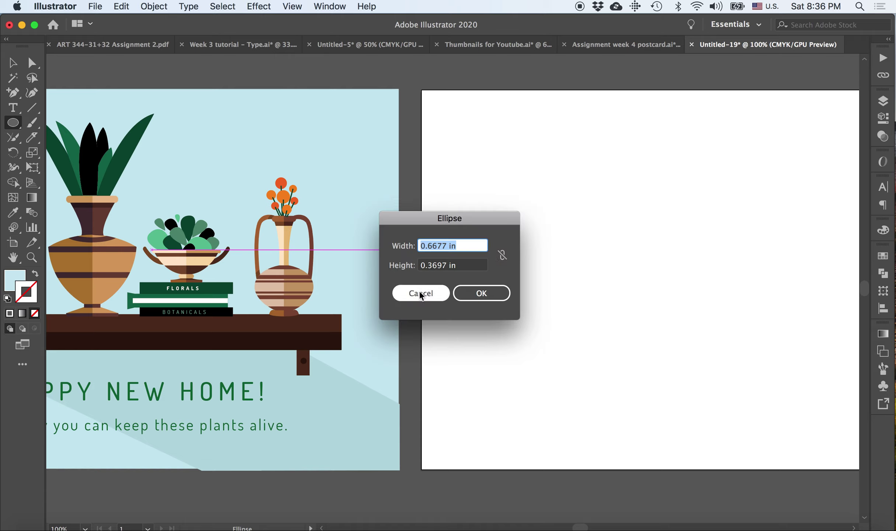
{"action": "left_click", "coordinate": [420, 293]}
{"action": "left_click", "coordinate": [19, 281]}
{"action": "left_click", "coordinate": [13, 213]}
{"action": "left_click", "coordinate": [107, 253]}
{"action": "left_click", "coordinate": [13, 62]}
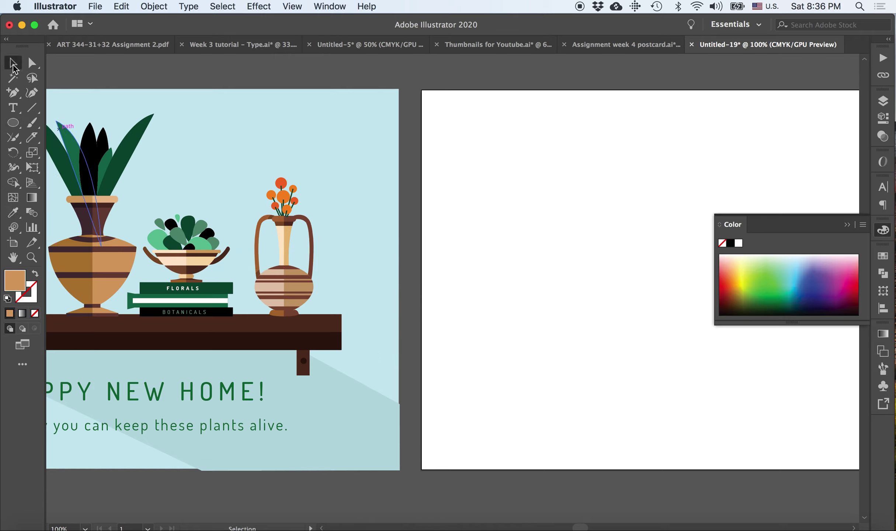
Draw a wide tan ellipse on the artboard as the vase body and shift it lower
{"action": "left_click", "coordinate": [13, 122]}
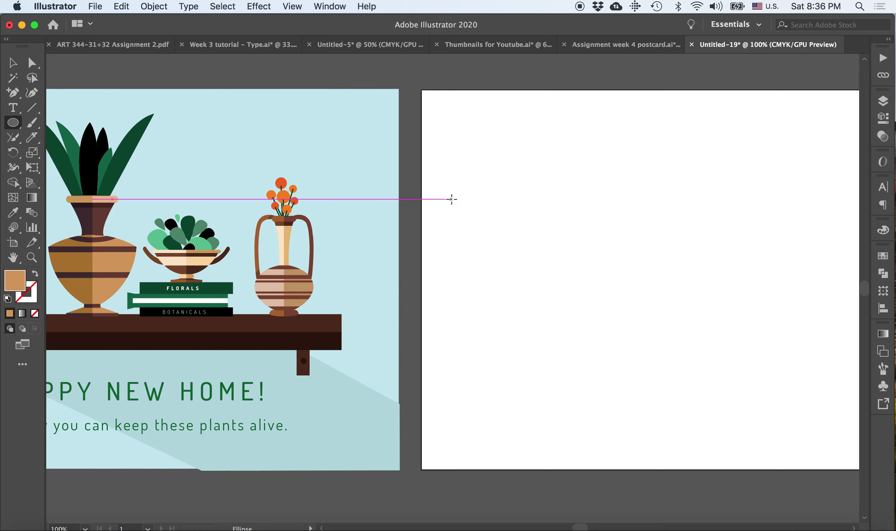
{"action": "left_click_drag", "start_coordinate": [451, 200], "coordinate": [583, 280]}
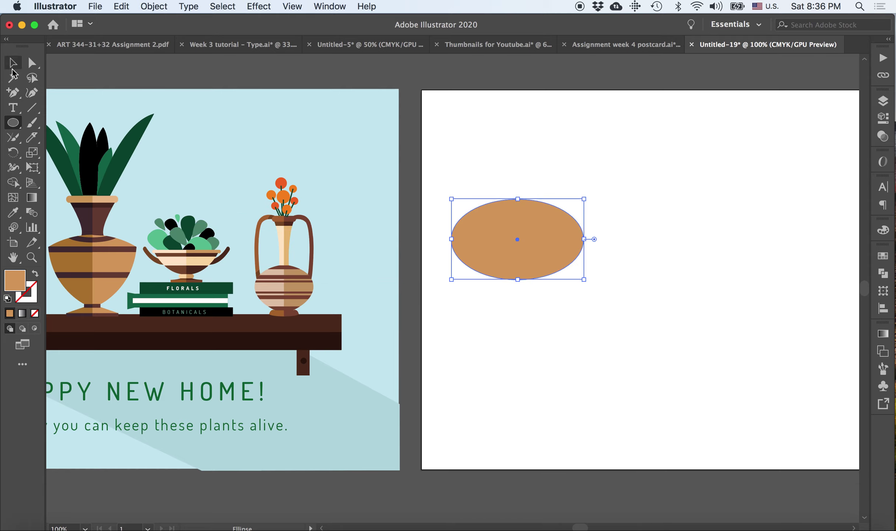
{"action": "left_click", "coordinate": [13, 63]}
{"action": "left_click", "coordinate": [501, 180]}
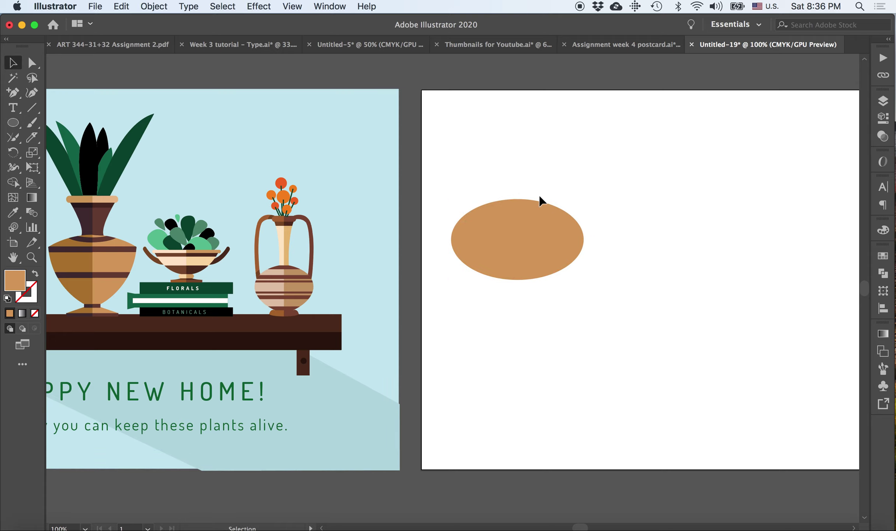
{"action": "left_click_drag", "start_coordinate": [542, 236], "coordinate": [577, 306]}
{"action": "left_click", "coordinate": [500, 215]}
Draw a half vase neck above the ellipse with the Pen tool, about 0.49 in wide at its base, with a curved left side and straight right side
{"action": "left_click_drag", "start_coordinate": [12, 93], "coordinate": [42, 95]}
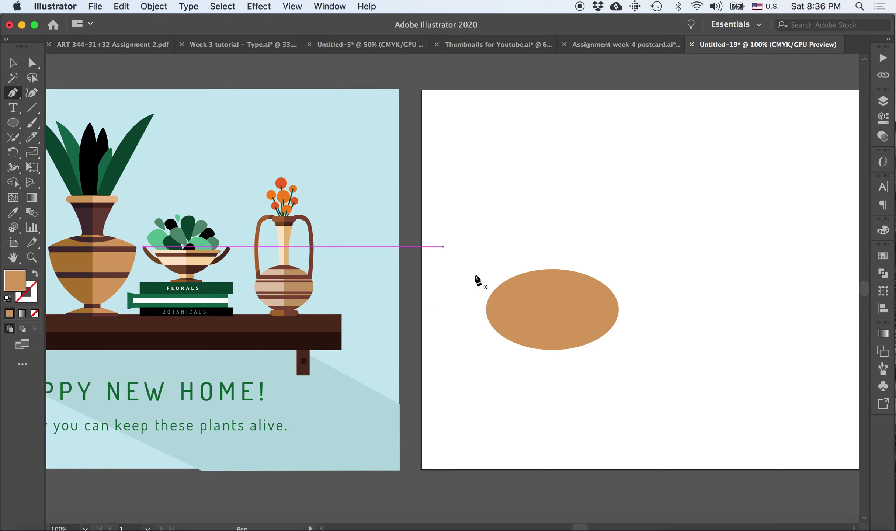
{"action": "left_click", "coordinate": [536, 270]}
{"action": "left_click_drag", "start_coordinate": [523, 173], "coordinate": [502, 148]}
{"action": "left_click", "coordinate": [523, 173]}
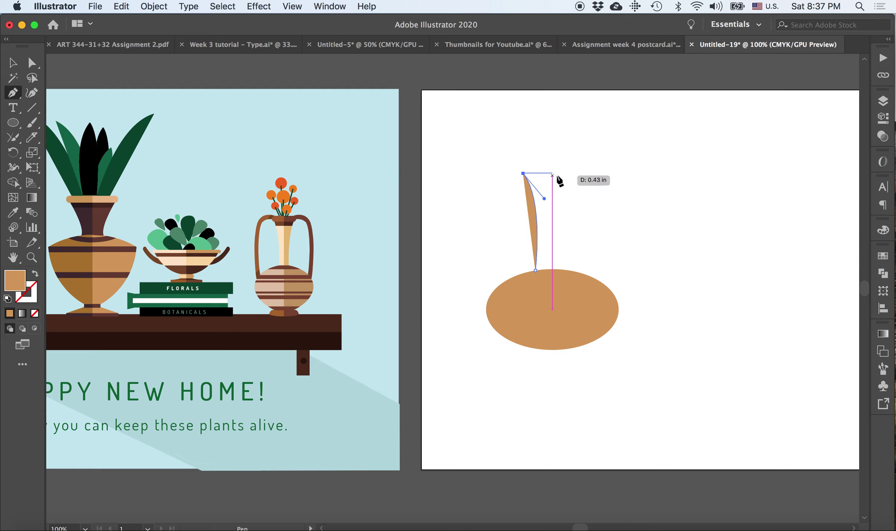
{"action": "left_click", "coordinate": [569, 173]}
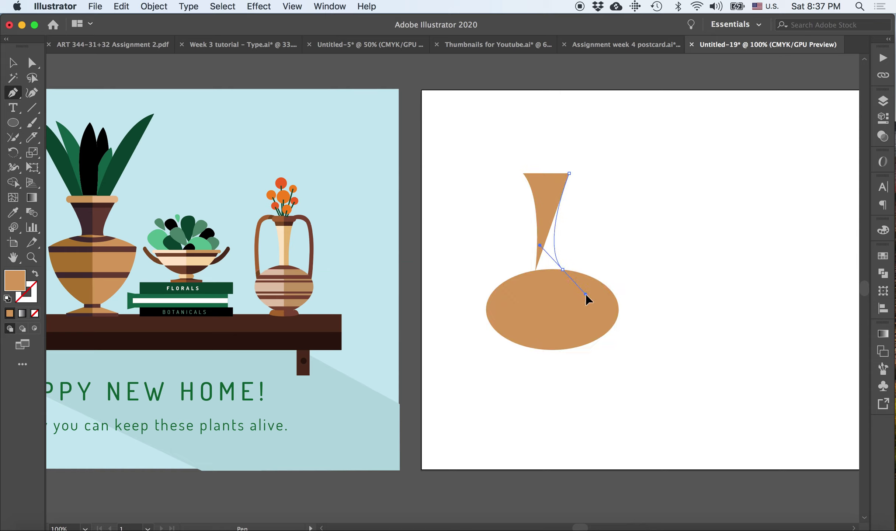
{"action": "left_click", "coordinate": [569, 271]}
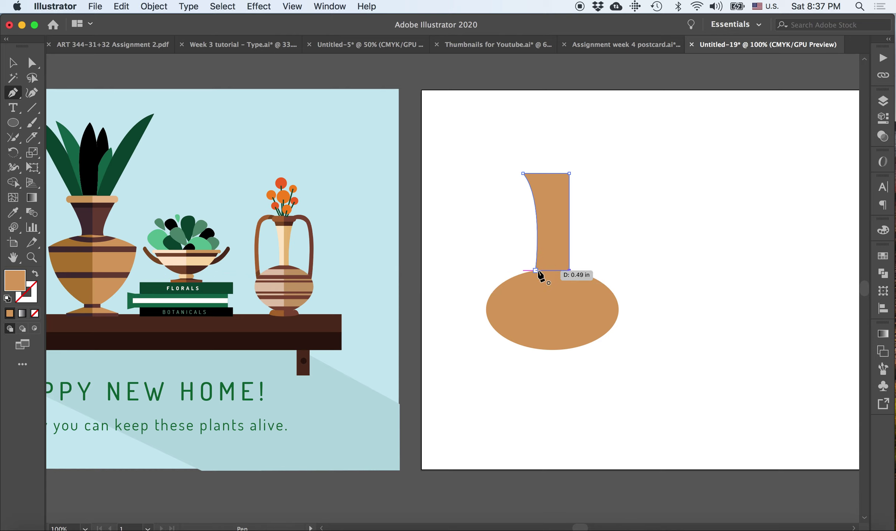
{"action": "left_click", "coordinate": [12, 62]}
{"action": "left_click", "coordinate": [655, 174]}
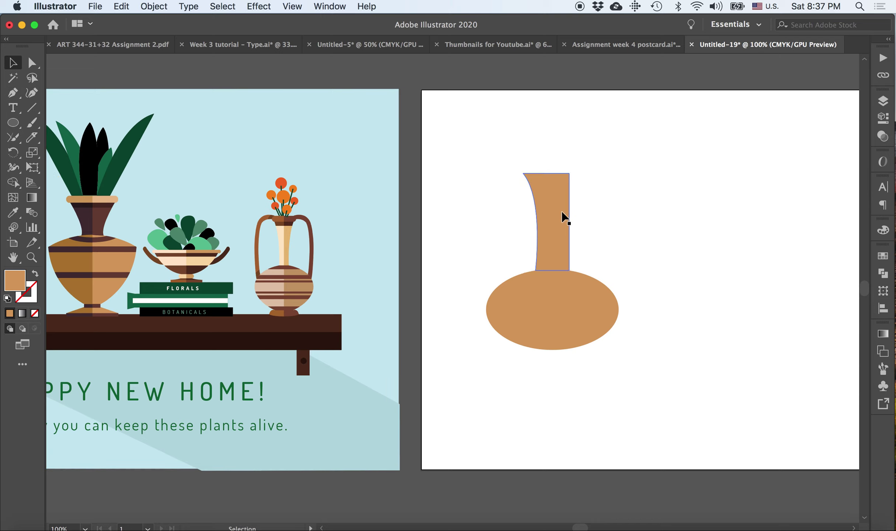
Duplicate the half neck alongside the original and reflect the copy across the vertical axis
{"action": "left_click_drag", "start_coordinate": [562, 212], "coordinate": [567, 187]}
{"action": "left_click", "coordinate": [550, 186]}
{"action": "left_click", "coordinate": [508, 186]}
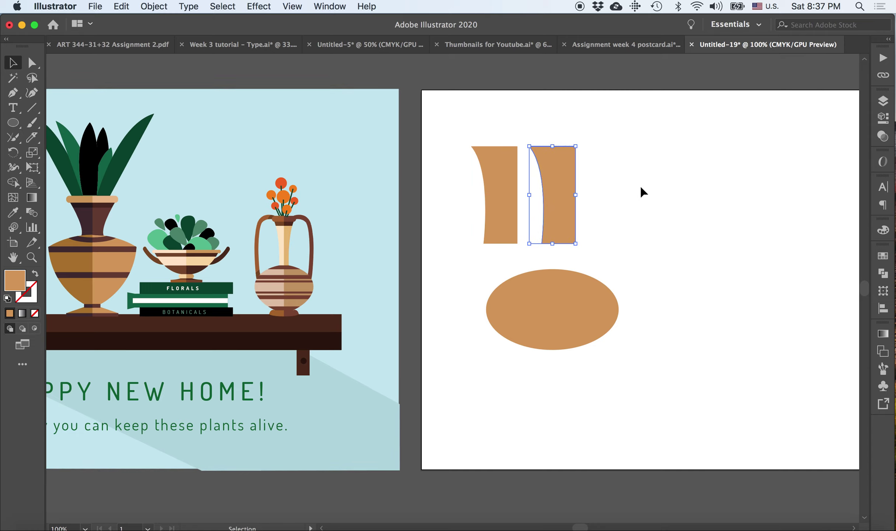
{"action": "left_click", "coordinate": [154, 6]}
{"action": "mouse_move", "coordinate": [157, 24]}
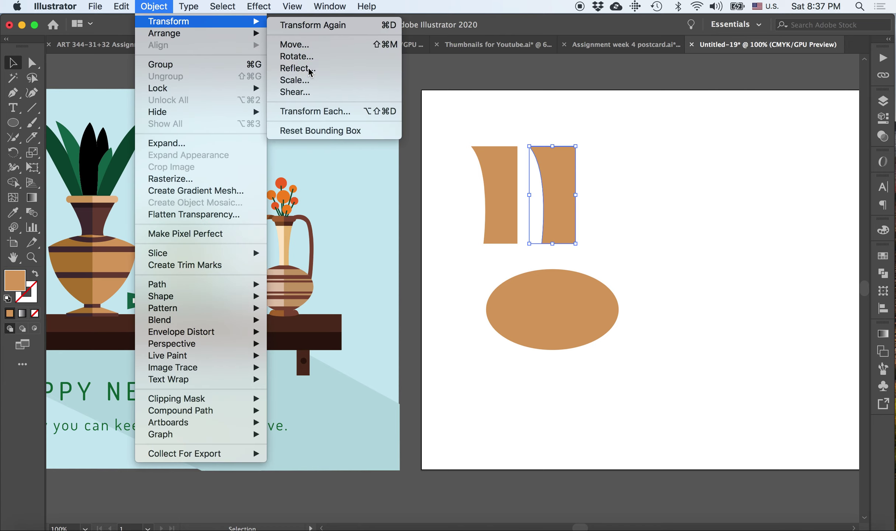
{"action": "left_click", "coordinate": [530, 259]}
{"action": "left_click", "coordinate": [640, 472]}
Slide the mirrored half flush against the original and move both neck halves just above the ellipse
{"action": "left_click_drag", "start_coordinate": [551, 184], "coordinate": [540, 185]}
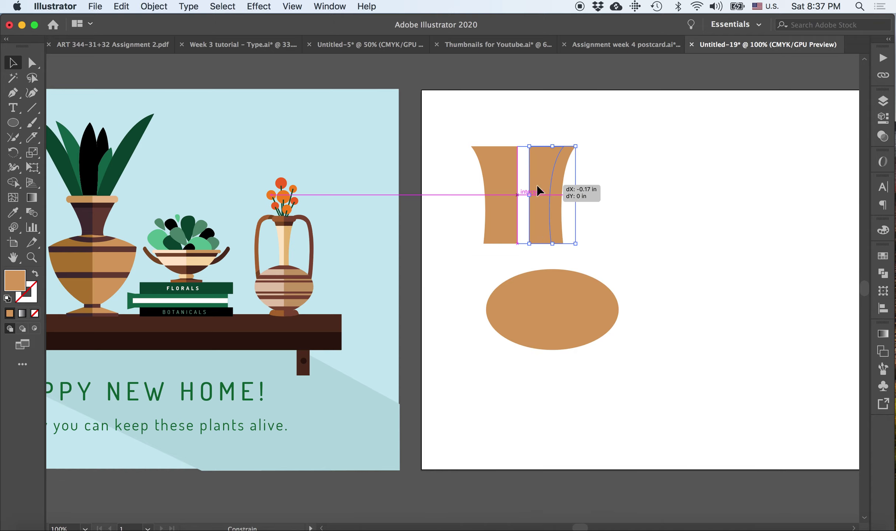
{"action": "left_click", "coordinate": [611, 182]}
{"action": "left_click_drag", "start_coordinate": [479, 127], "coordinate": [564, 216]}
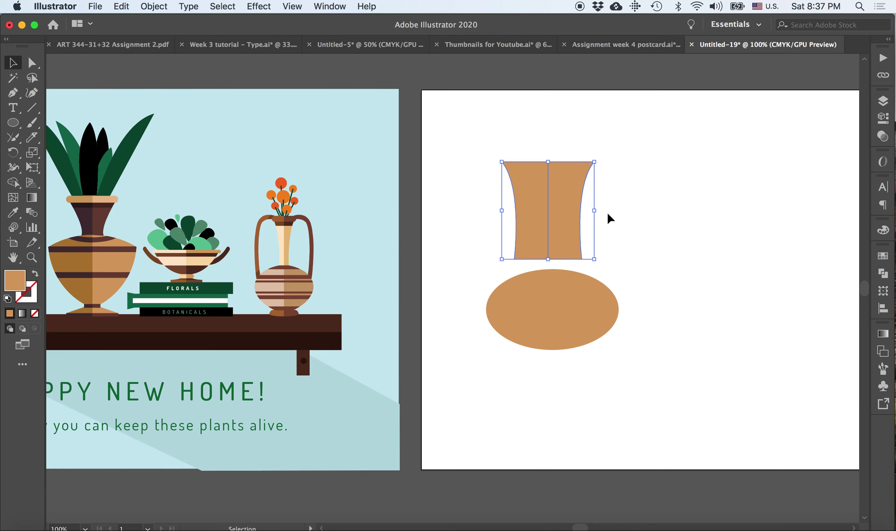
{"action": "left_click", "coordinate": [612, 220]}
Merge the two neck halves into a single shape with the Pathfinder's Unite
{"action": "left_click", "coordinate": [530, 207]}
{"action": "left_click", "coordinate": [343, 6]}
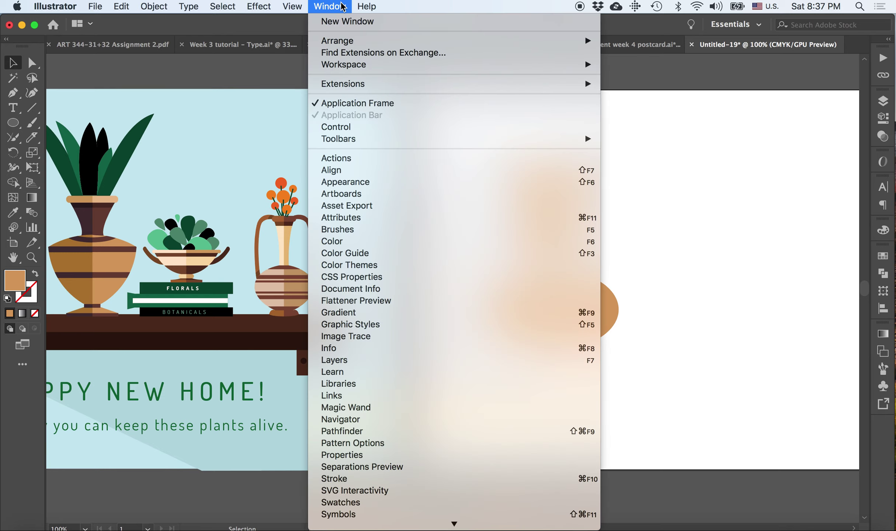
{"action": "left_click", "coordinate": [381, 430]}
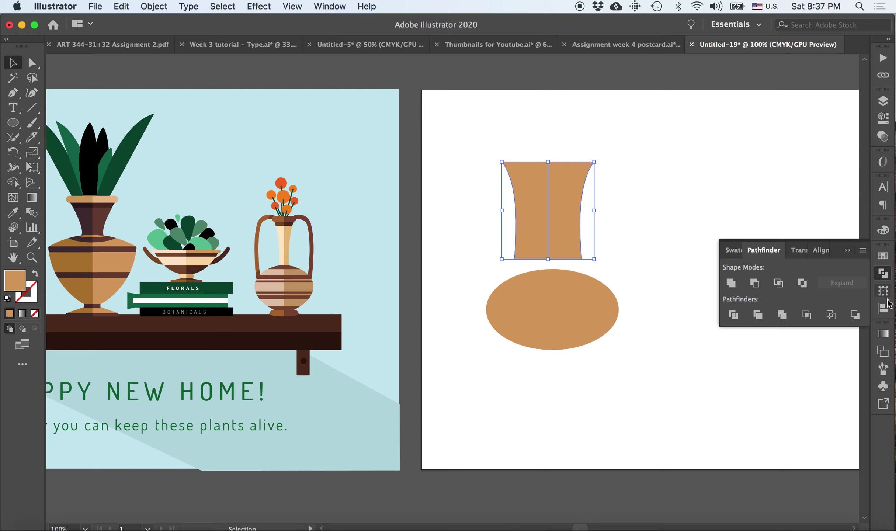
{"action": "left_click", "coordinate": [731, 284]}
{"action": "left_click", "coordinate": [849, 251]}
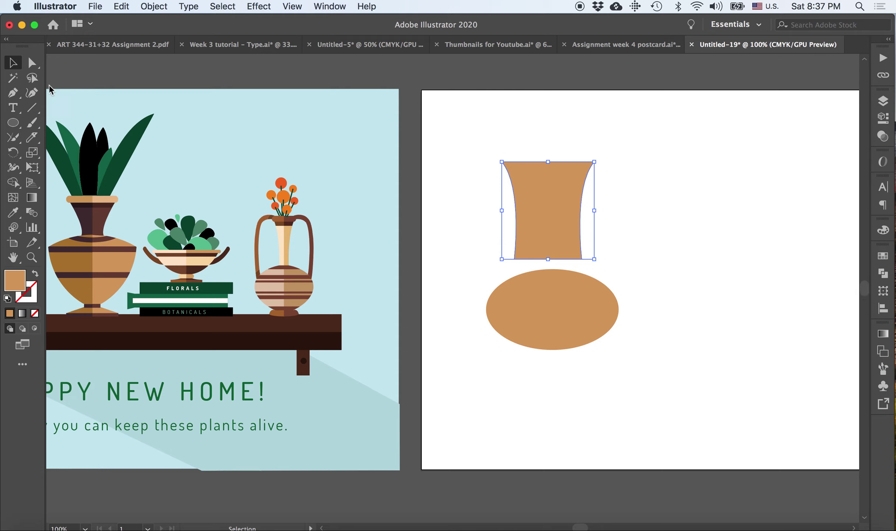
Narrow the neck by moving its right-side anchor points inward with Direct Selection
{"action": "left_click", "coordinate": [33, 67]}
{"action": "left_click", "coordinate": [586, 146]}
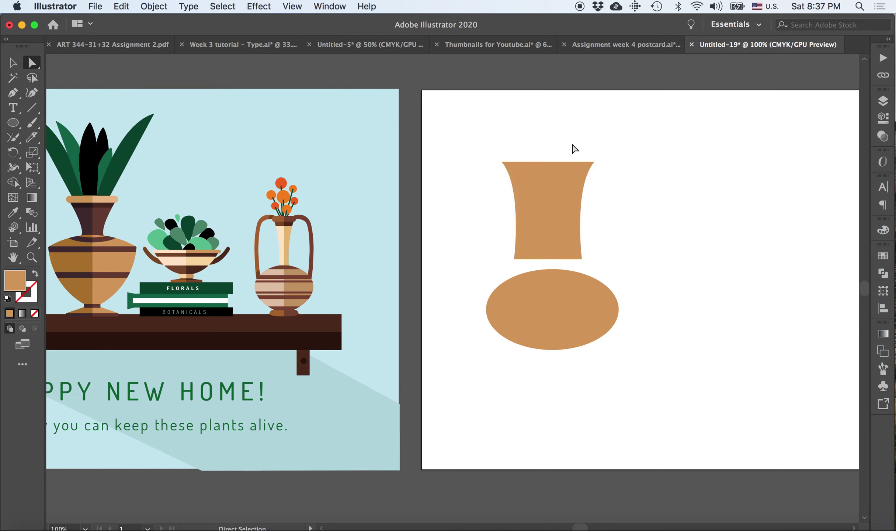
{"action": "left_click_drag", "start_coordinate": [577, 151], "coordinate": [622, 267]}
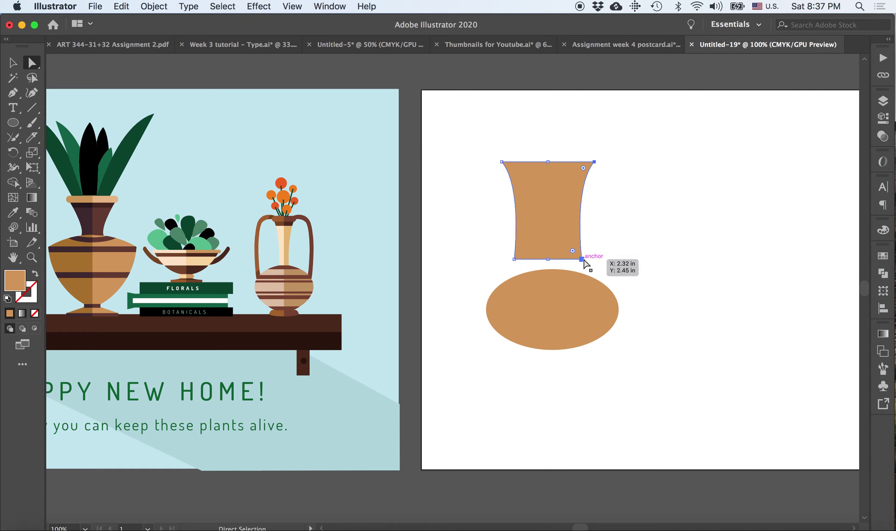
{"action": "left_click", "coordinate": [548, 162], "text": "shift"}
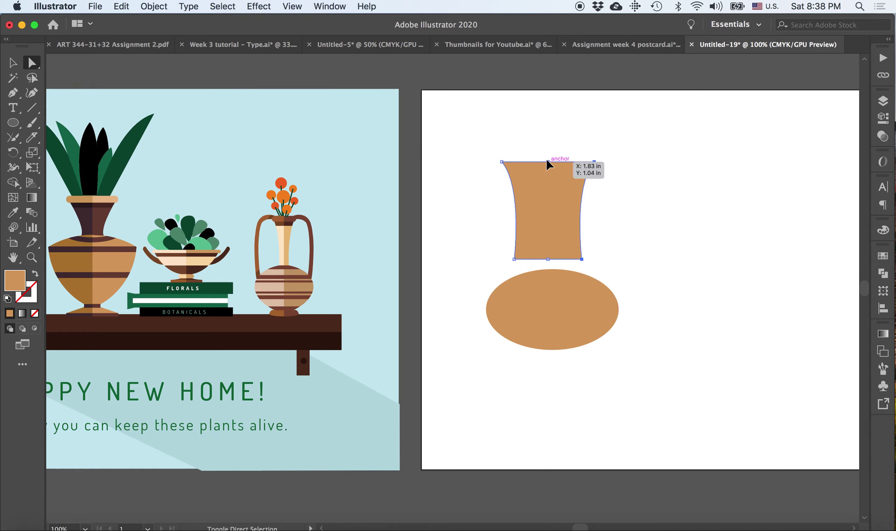
{"action": "left_click", "coordinate": [548, 259], "text": "shift"}
{"action": "left_click_drag", "start_coordinate": [582, 259], "coordinate": [537, 262]}
{"action": "left_click", "coordinate": [498, 270]}
{"action": "left_click", "coordinate": [501, 260]}
{"action": "left_click", "coordinate": [591, 246]}
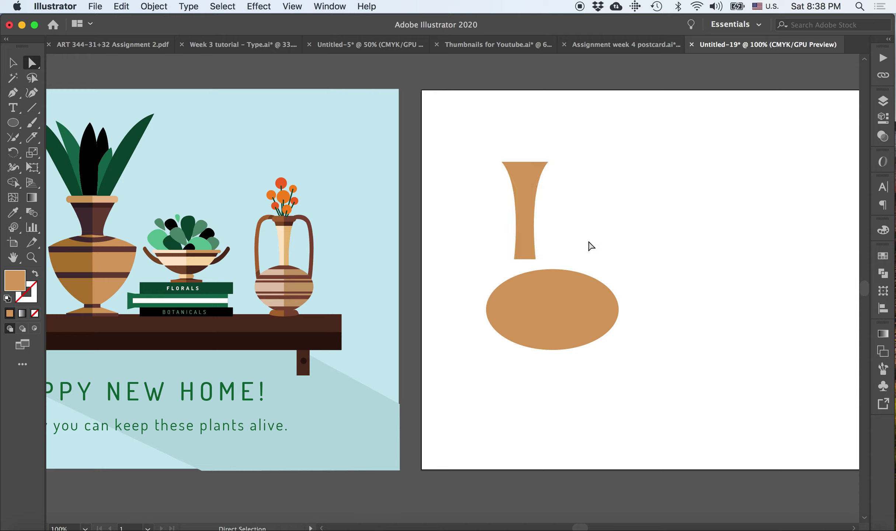
Lengthen the neck by extending its base downward and move the whole shape above the ellipse's center
{"action": "left_click_drag", "start_coordinate": [545, 264], "coordinate": [544, 294]}
{"action": "key", "text": "v"}
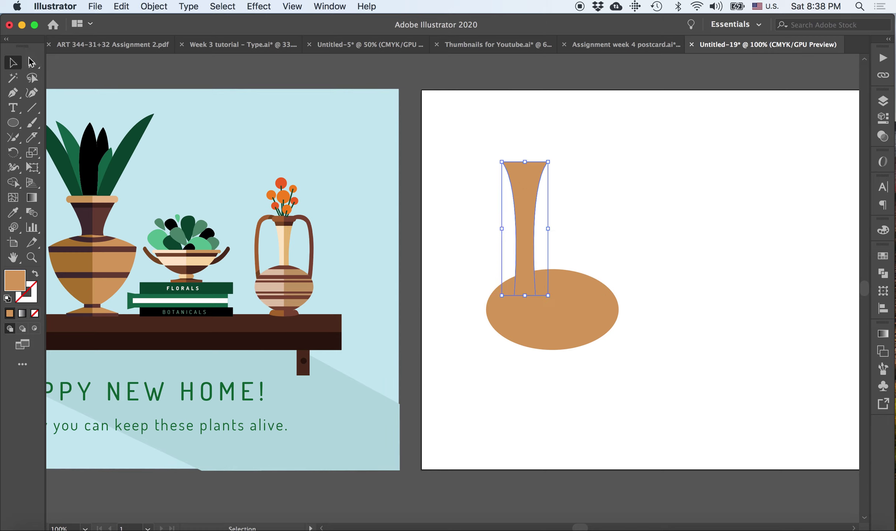
{"action": "left_click_drag", "start_coordinate": [549, 171], "coordinate": [577, 127]}
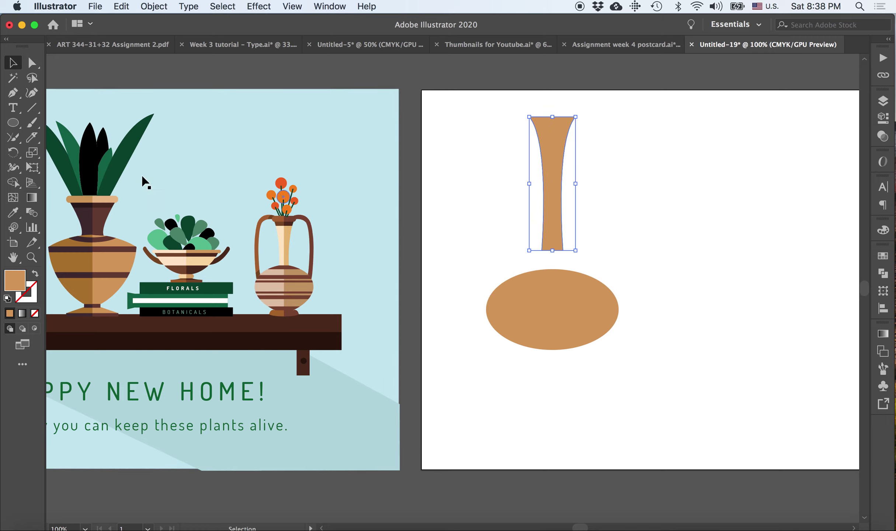
Lower the neck so its base rests centered on the top of the ellipse
{"action": "left_click", "coordinate": [13, 94]}
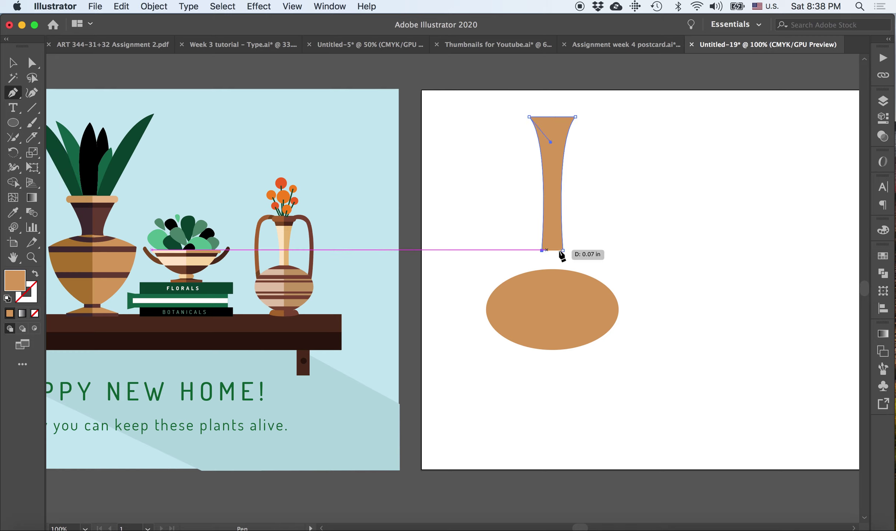
{"action": "key", "text": "v"}
{"action": "left_click", "coordinate": [635, 176]}
{"action": "left_click_drag", "start_coordinate": [540, 187], "coordinate": [547, 205]}
{"action": "left_click", "coordinate": [605, 218]}
{"action": "left_click", "coordinate": [554, 203]}
Draw a wide, flat rounded rectangle centered on top of the neck as the vase's lip
{"action": "key", "text": "super+equal"}
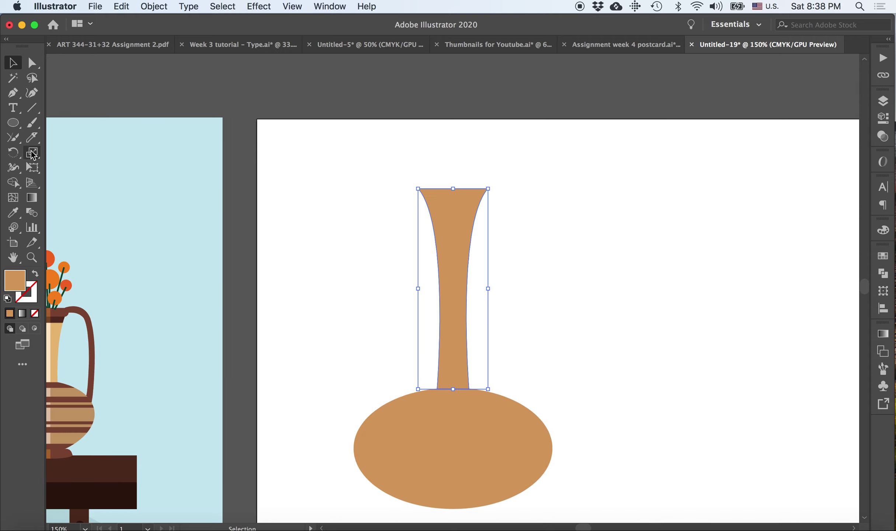
{"action": "scroll", "coordinate": [346, 214], "scroll_direction": "left", "scroll_amount": 8}
{"action": "scroll", "coordinate": [347, 214], "scroll_direction": "down", "scroll_amount": 4}
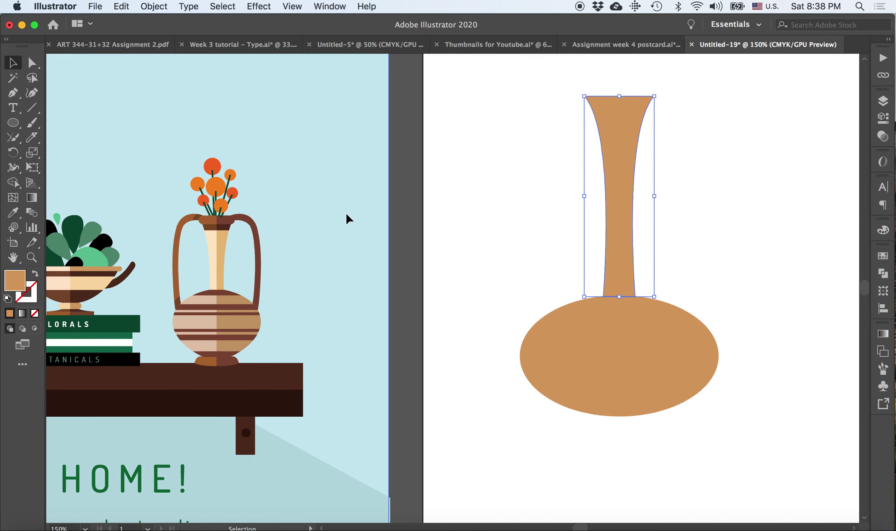
{"action": "left_click", "coordinate": [12, 125]}
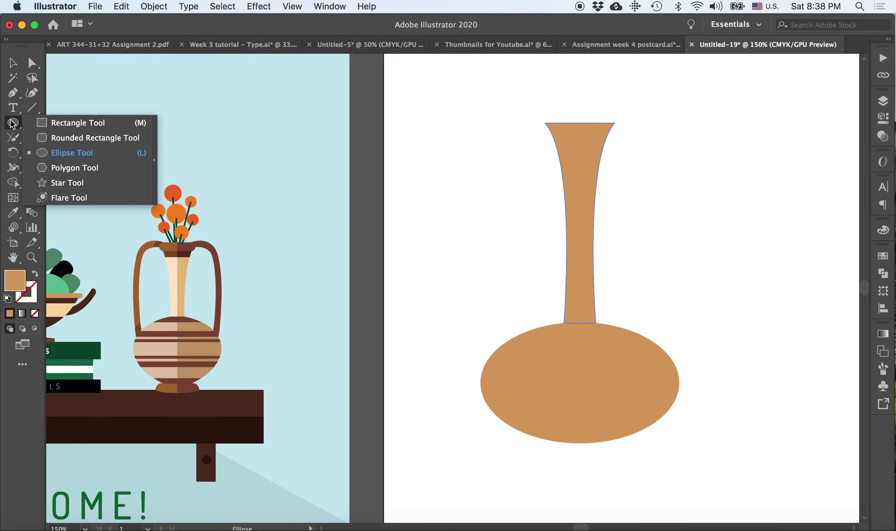
{"action": "left_click", "coordinate": [75, 140]}
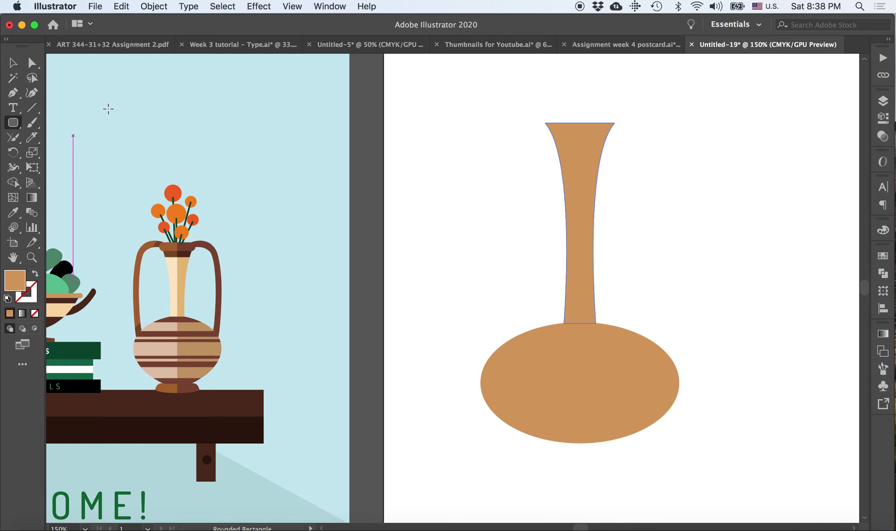
{"action": "left_click_drag", "start_coordinate": [529, 100], "coordinate": [631, 124]}
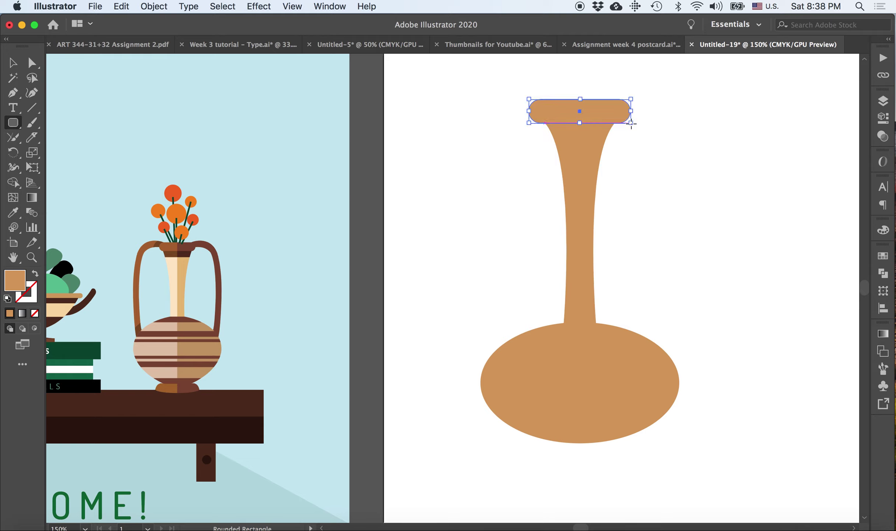
{"action": "left_click", "coordinate": [13, 62]}
{"action": "left_click", "coordinate": [440, 250]}
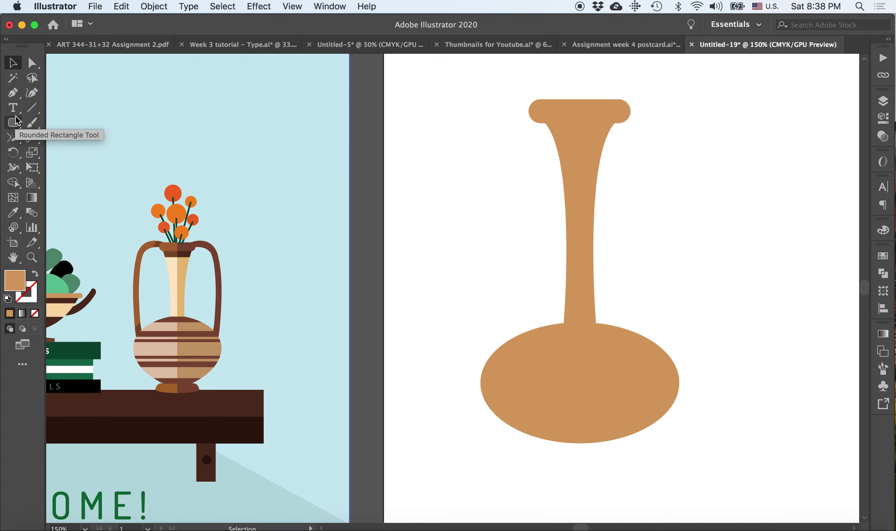
Draw a flat ellipse as the vase's foot, overlapping the underside of the body, and nudge it slightly lower
{"action": "left_click_drag", "start_coordinate": [14, 126], "coordinate": [59, 154]}
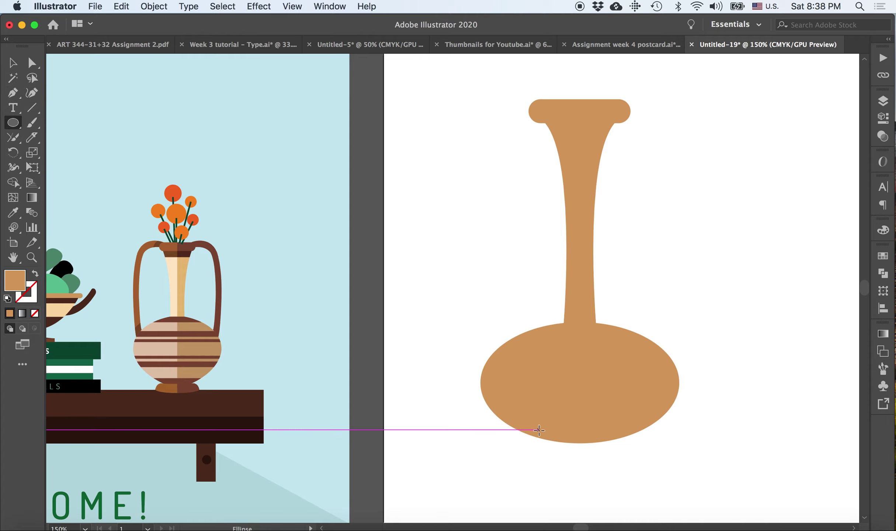
{"action": "left_click_drag", "start_coordinate": [541, 436], "coordinate": [593, 456]}
{"action": "key", "text": "super+z"}
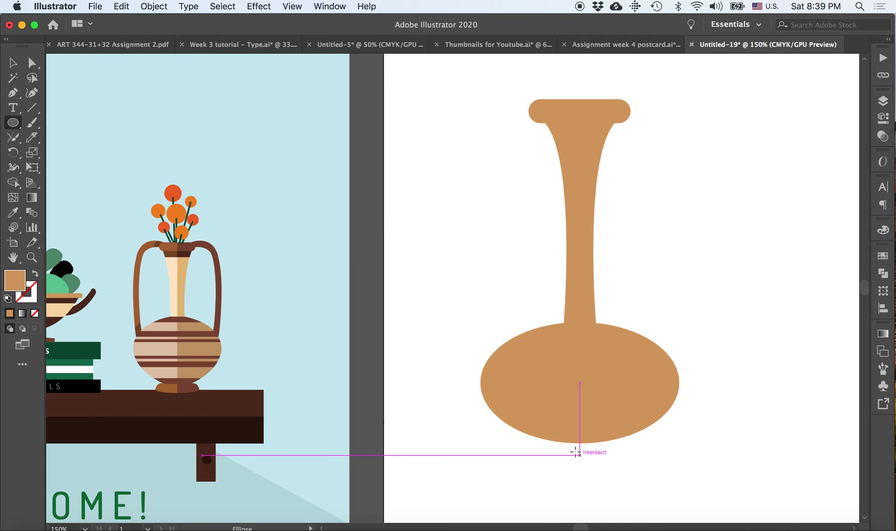
{"action": "left_click_drag", "start_coordinate": [523, 432], "coordinate": [640, 454]}
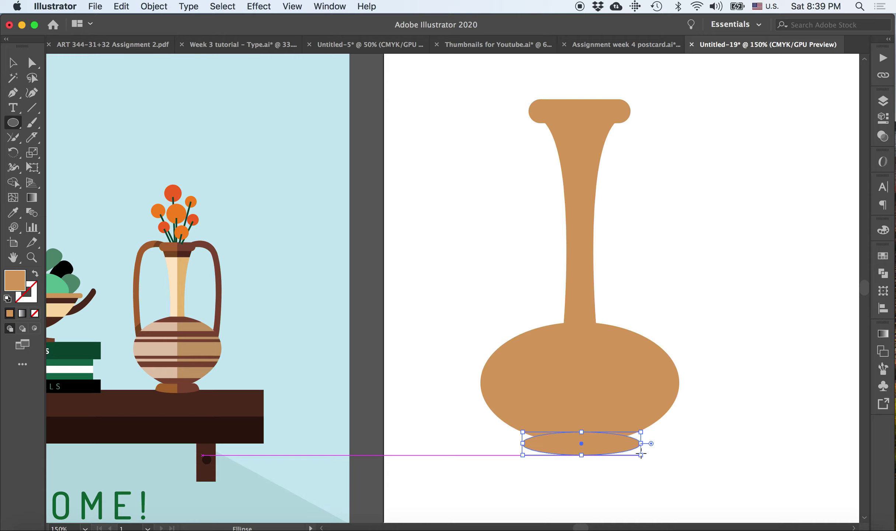
{"action": "left_click", "coordinate": [20, 66]}
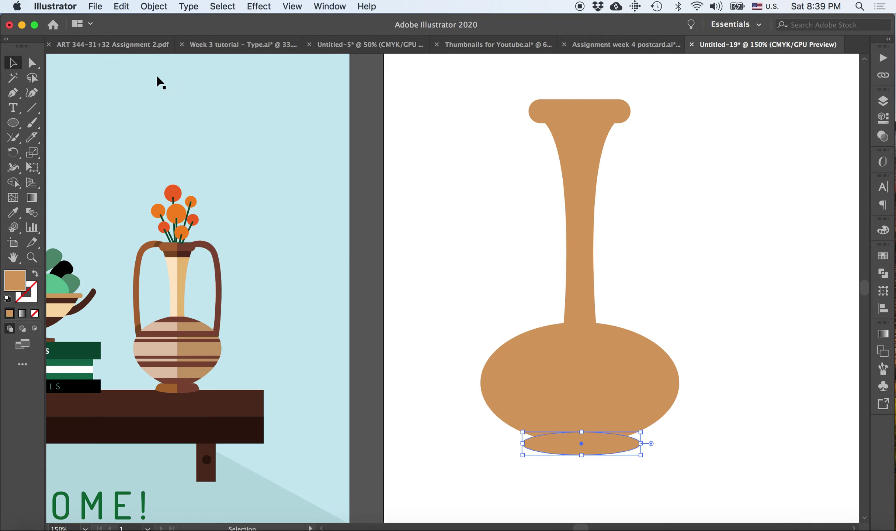
{"action": "left_click", "coordinate": [490, 227]}
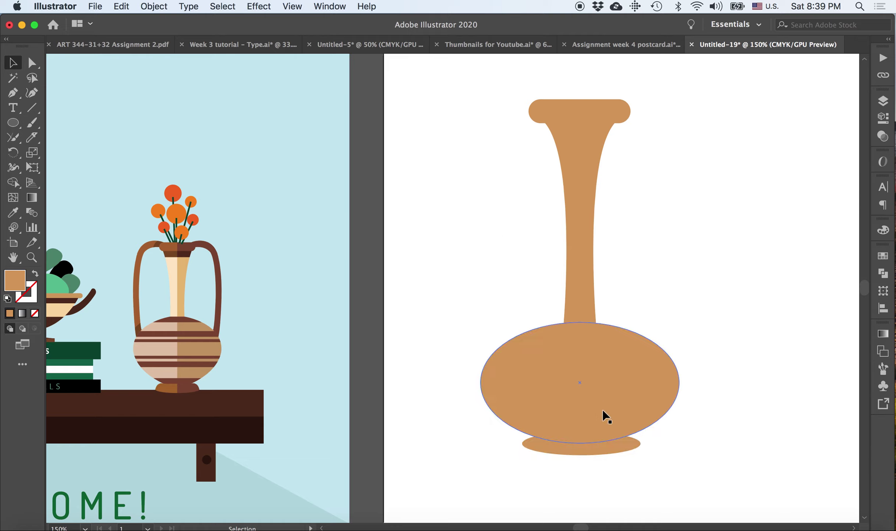
{"action": "left_click", "coordinate": [589, 451]}
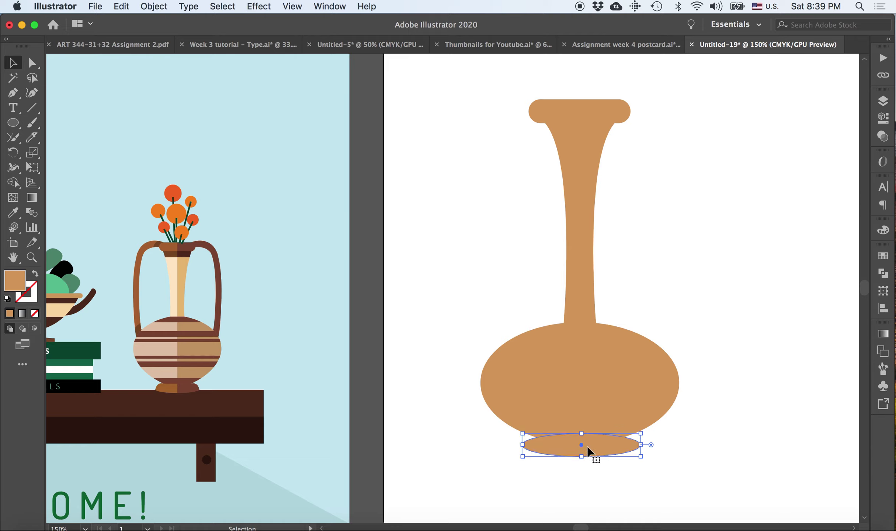
{"action": "left_click", "coordinate": [740, 333]}
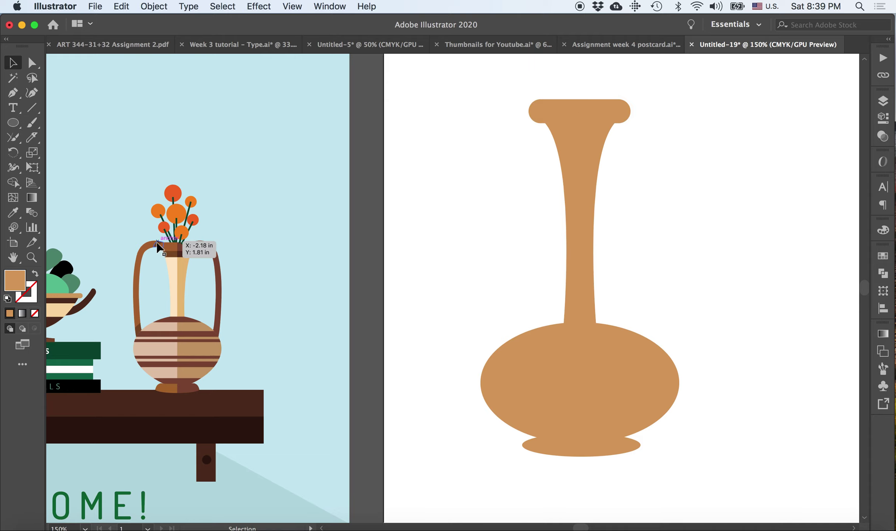
Start the left handle with the Pen tool, curving its outer edge outward and down from the lip's left end
{"action": "left_click", "coordinate": [13, 93]}
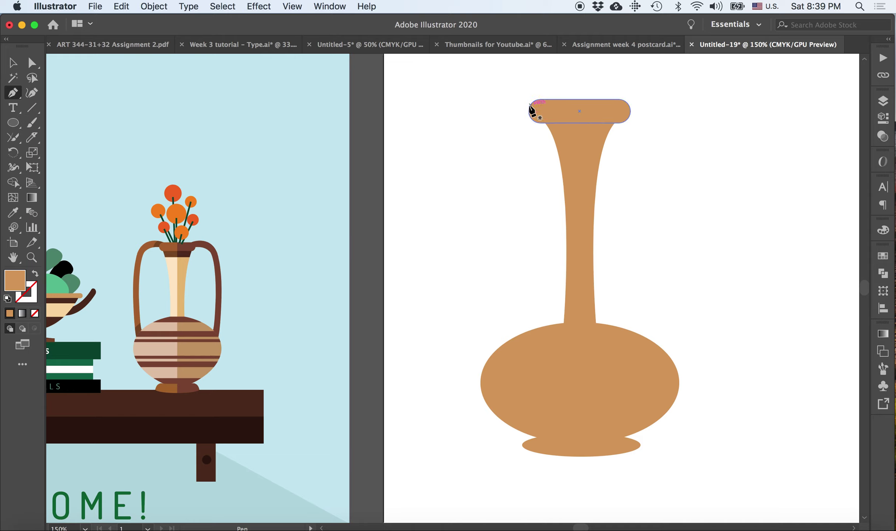
{"action": "left_click", "coordinate": [532, 103]}
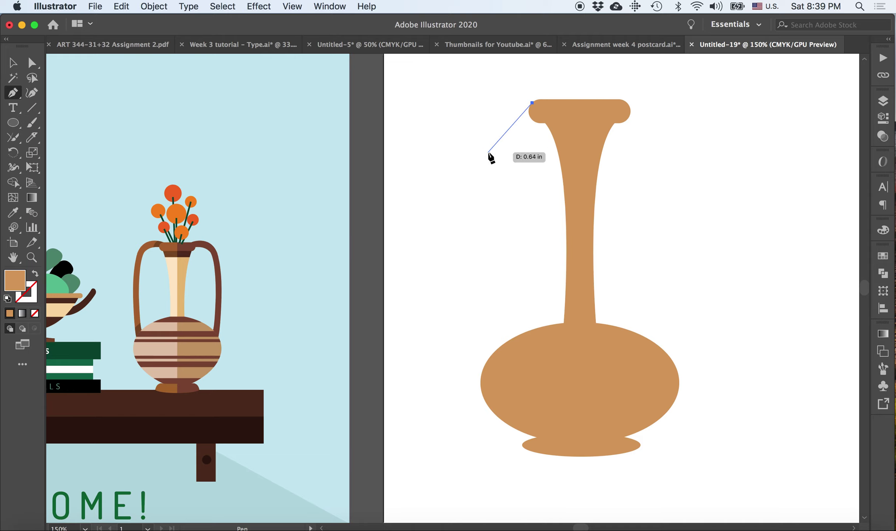
{"action": "left_click_drag", "start_coordinate": [486, 149], "coordinate": [486, 190]}
{"action": "key", "text": "super+z"}
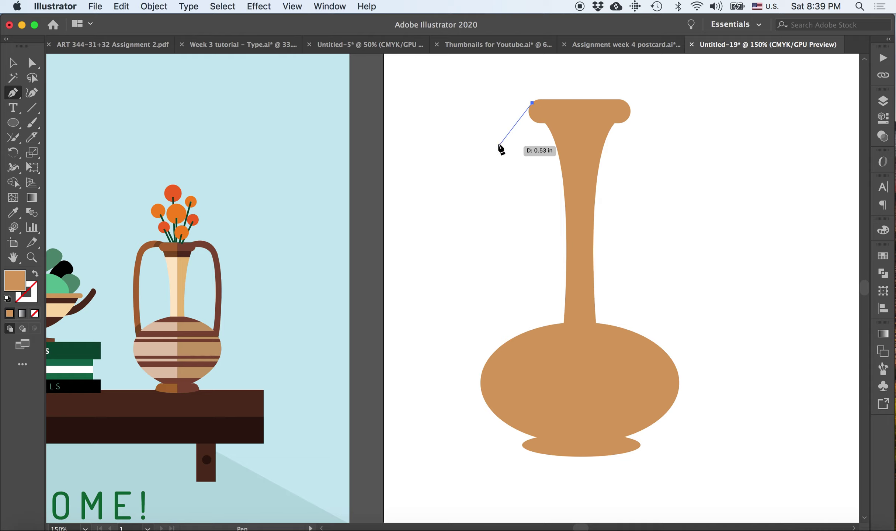
{"action": "left_click_drag", "start_coordinate": [468, 132], "coordinate": [463, 187]}
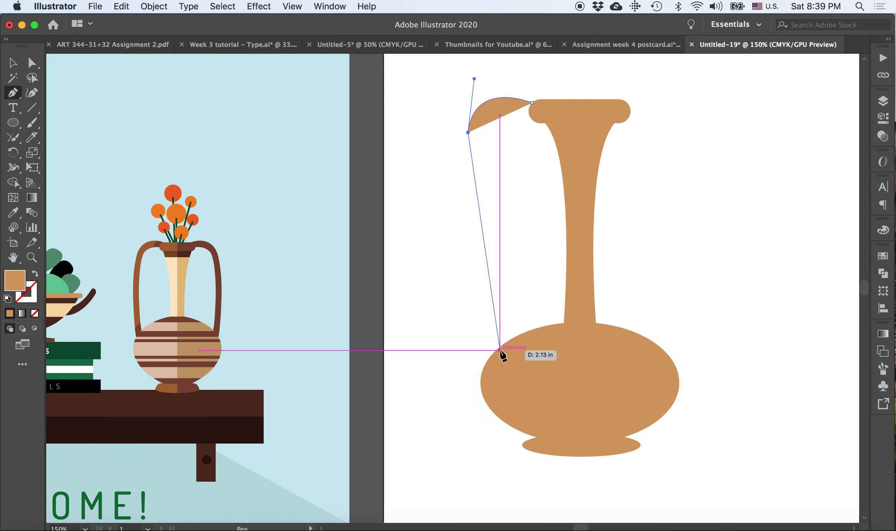
{"action": "left_click", "coordinate": [500, 350]}
{"action": "key", "text": "cmd+z"}
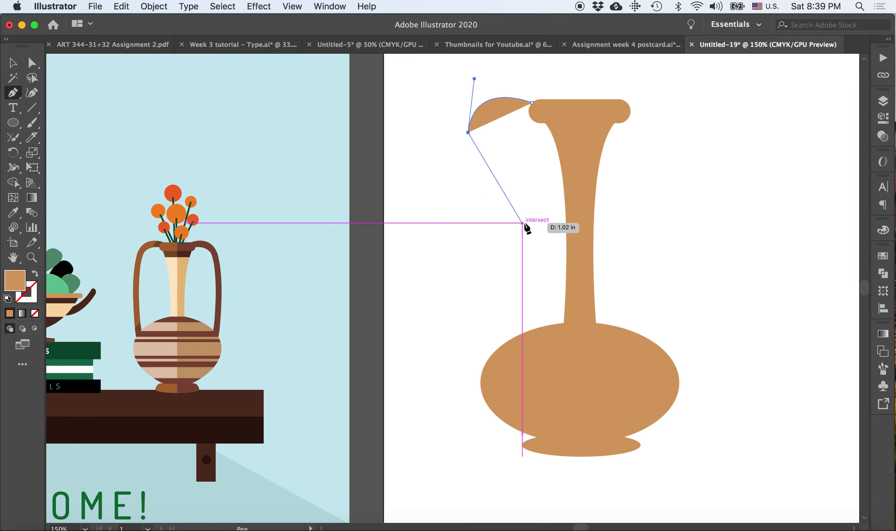
{"action": "left_click", "coordinate": [500, 300]}
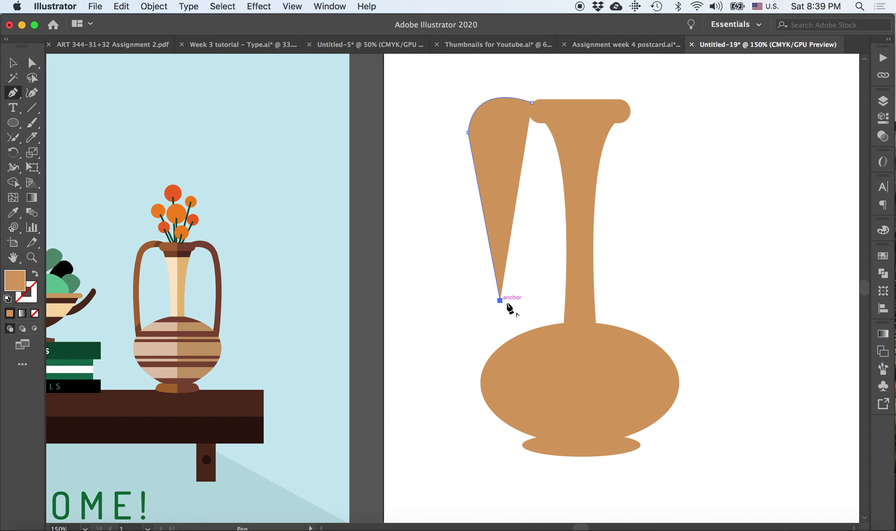
{"action": "left_click", "coordinate": [522, 310]}
{"action": "key", "text": "super+z"}
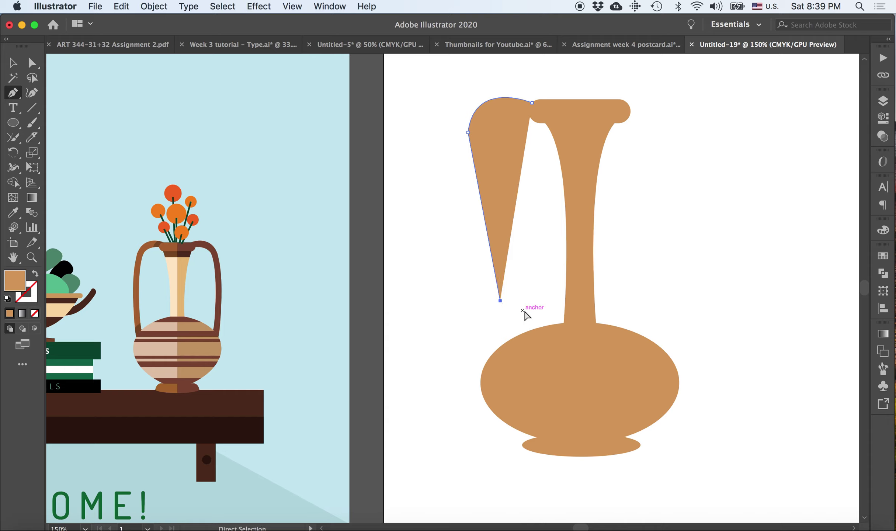
{"action": "key", "text": "super+z"}
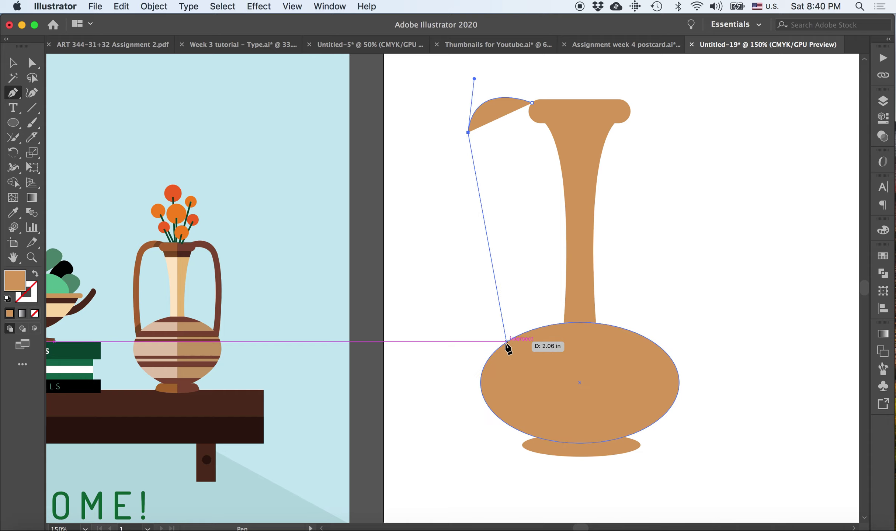
Curve the handle's outer edge down to the body's upper-left edge and add a short straight segment along the body
{"action": "left_click_drag", "start_coordinate": [504, 343], "coordinate": [547, 437]}
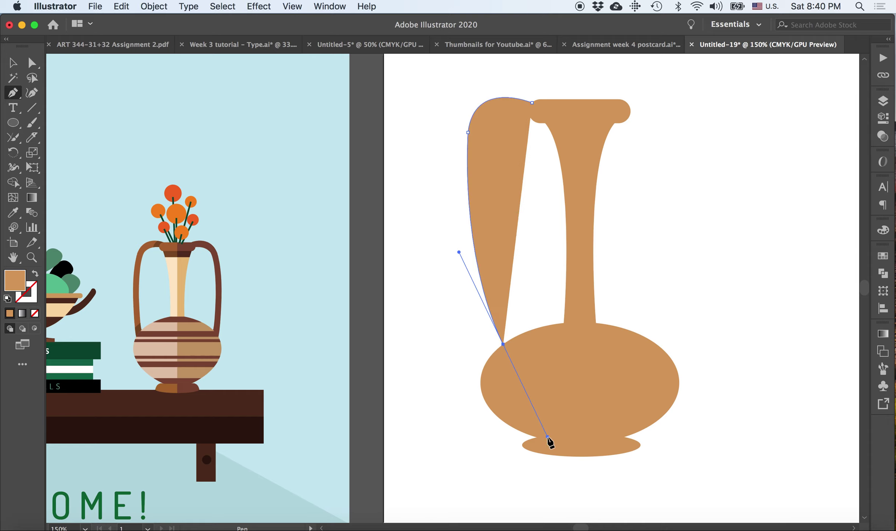
{"action": "left_click", "coordinate": [504, 345]}
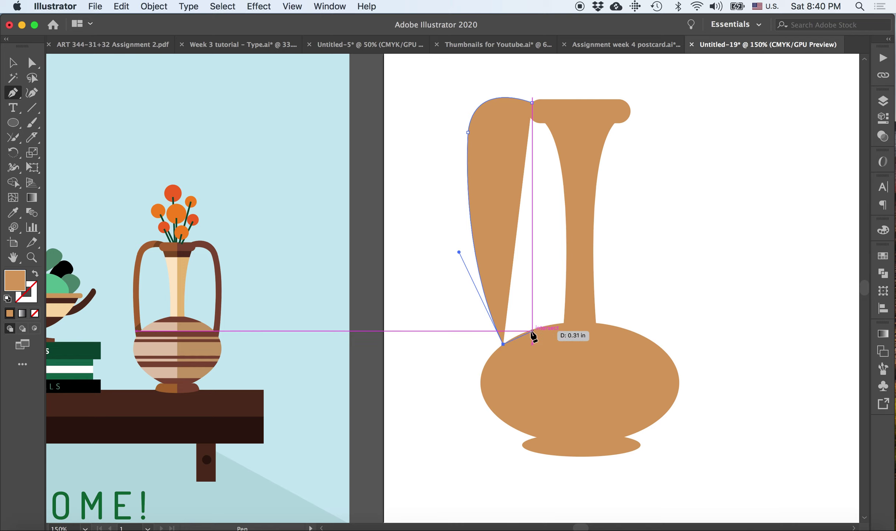
{"action": "key", "text": "super+shift+a"}
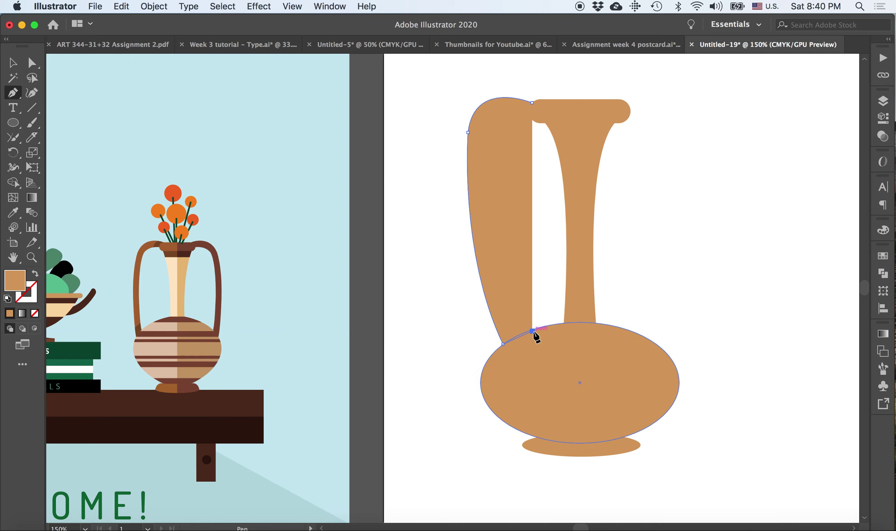
{"action": "key", "text": "super+z"}
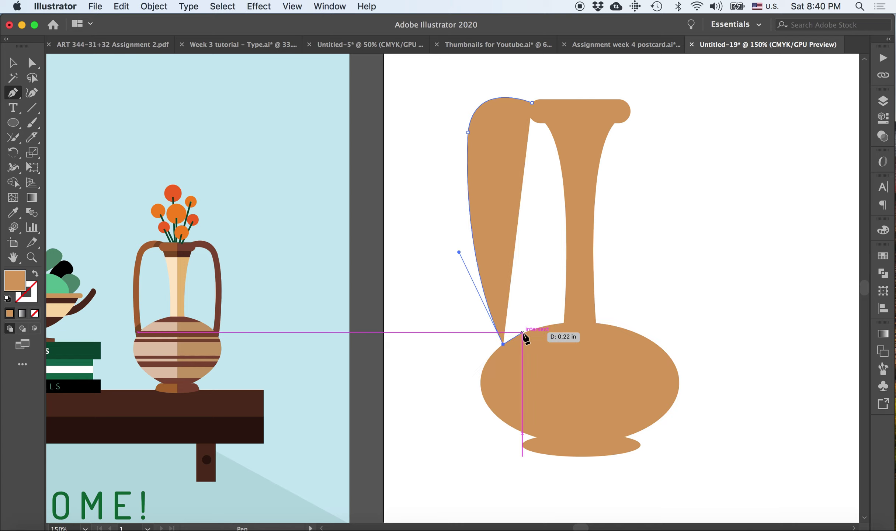
{"action": "left_click", "coordinate": [522, 333]}
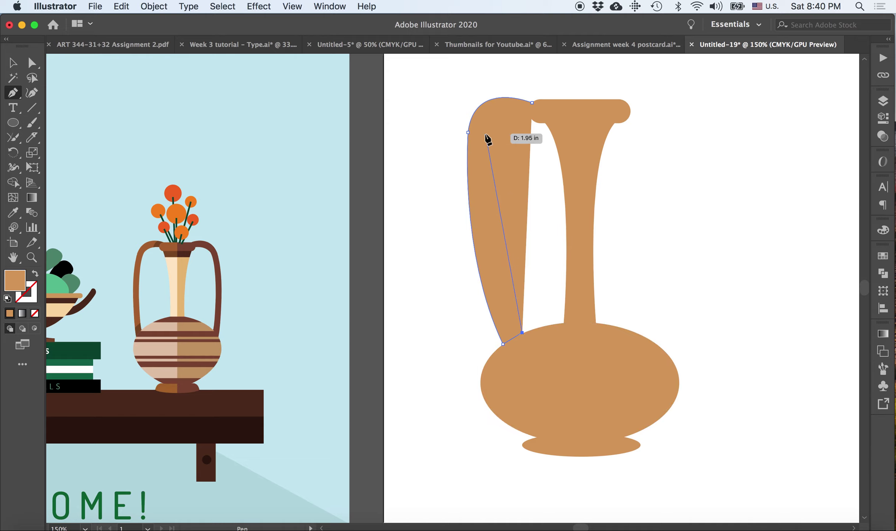
Trace the handle's inner edge back up to the lip parallel to the outer curve and close the path
{"action": "left_click_drag", "start_coordinate": [484, 134], "coordinate": [480, 72]}
{"action": "left_click", "coordinate": [484, 218]}
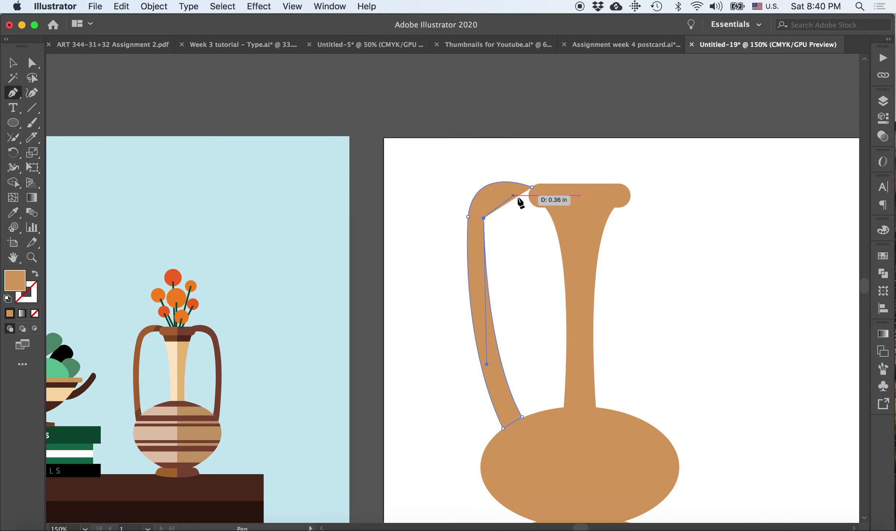
{"action": "left_click_drag", "start_coordinate": [528, 196], "coordinate": [575, 202]}
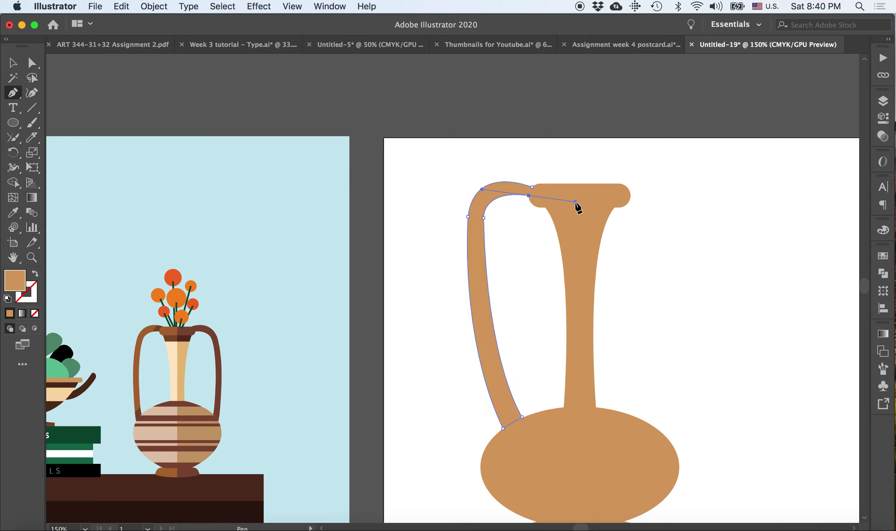
{"action": "left_click", "coordinate": [532, 187]}
Move the handle's lower inner anchor point slightly down into the body with Direct Selection
{"action": "left_click", "coordinate": [31, 63]}
{"action": "left_click", "coordinate": [241, 109]}
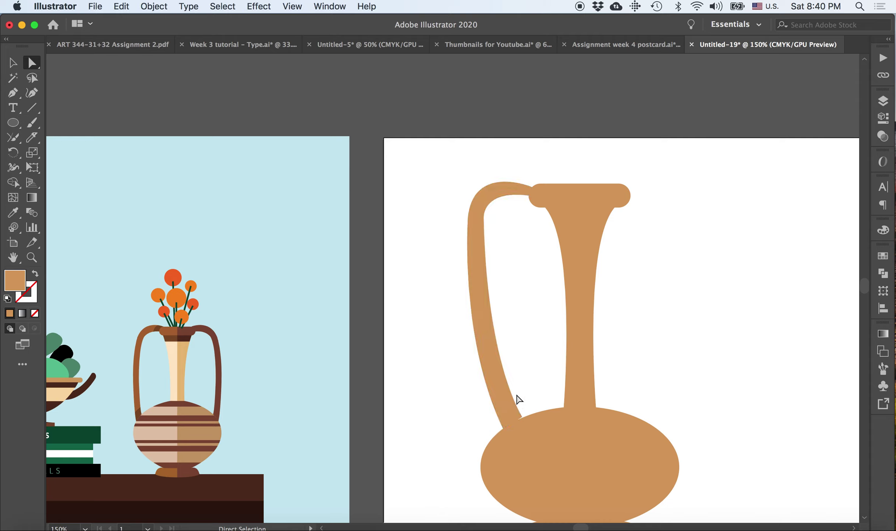
{"action": "left_click", "coordinate": [516, 405]}
{"action": "left_click_drag", "start_coordinate": [523, 417], "coordinate": [525, 421]}
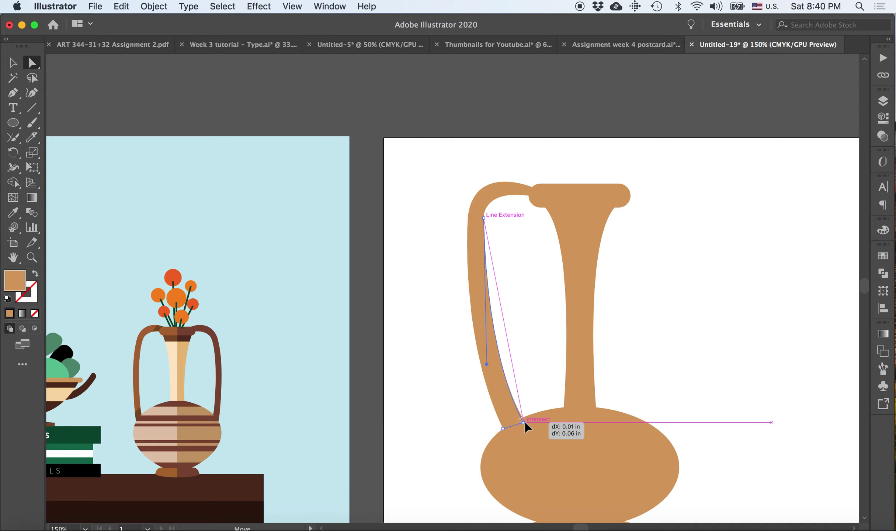
{"action": "left_click", "coordinate": [548, 370]}
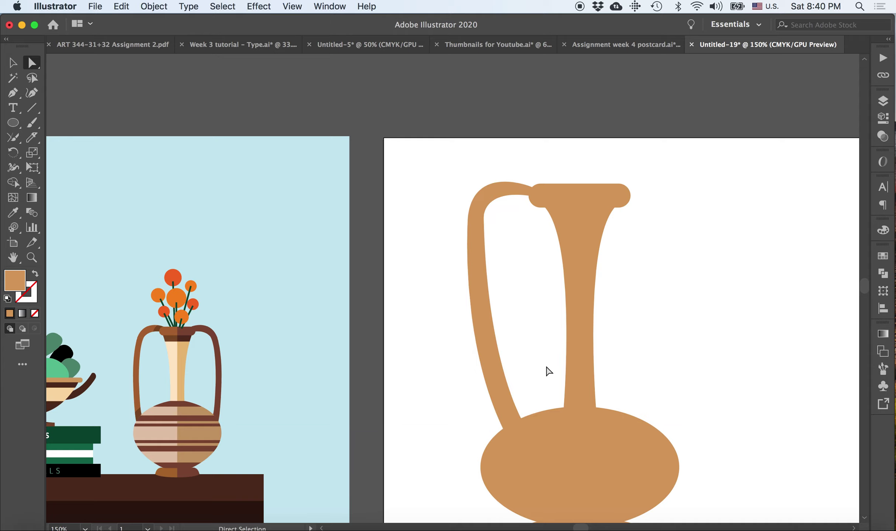
Duplicate the left handle and place the copy level with it on the right side of the neck
{"action": "scroll", "coordinate": [549, 370], "scroll_direction": "down", "scroll_amount": 4}
{"action": "scroll", "coordinate": [548, 371], "scroll_direction": "right", "scroll_amount": 6}
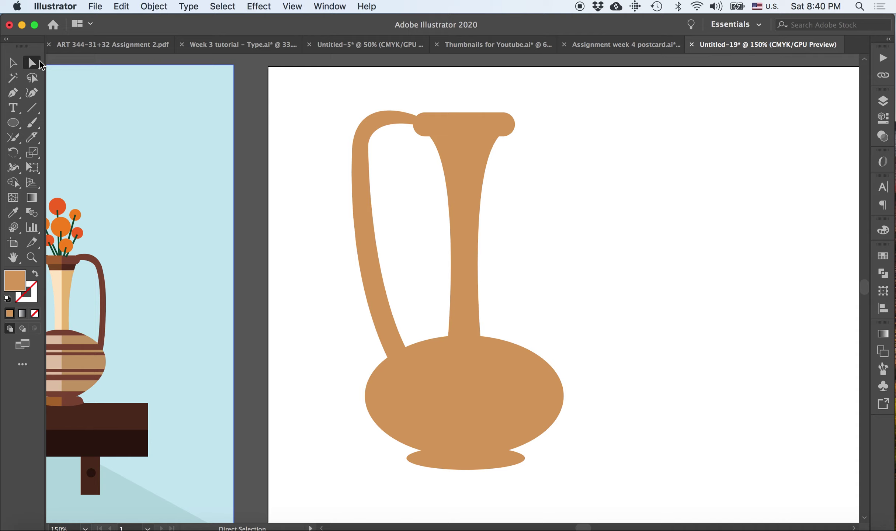
{"action": "left_click", "coordinate": [18, 62]}
{"action": "left_click", "coordinate": [363, 188]}
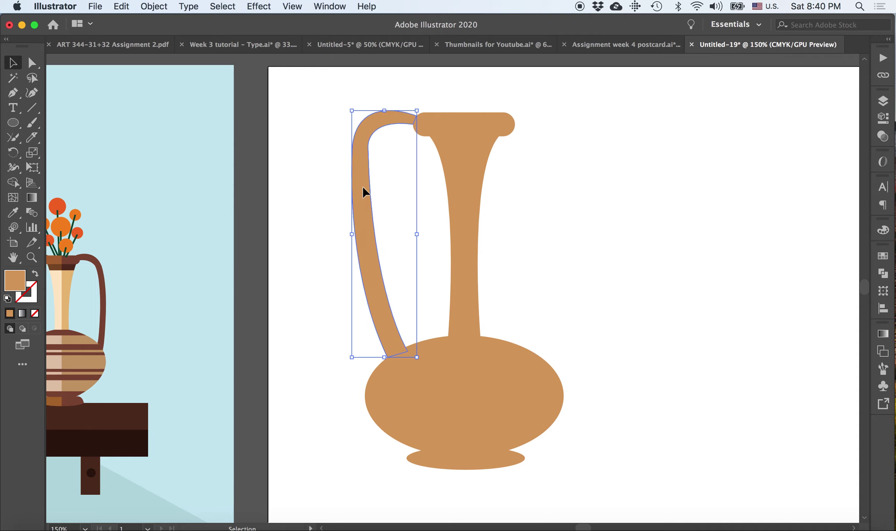
{"action": "left_click_drag", "start_coordinate": [365, 190], "coordinate": [548, 191]}
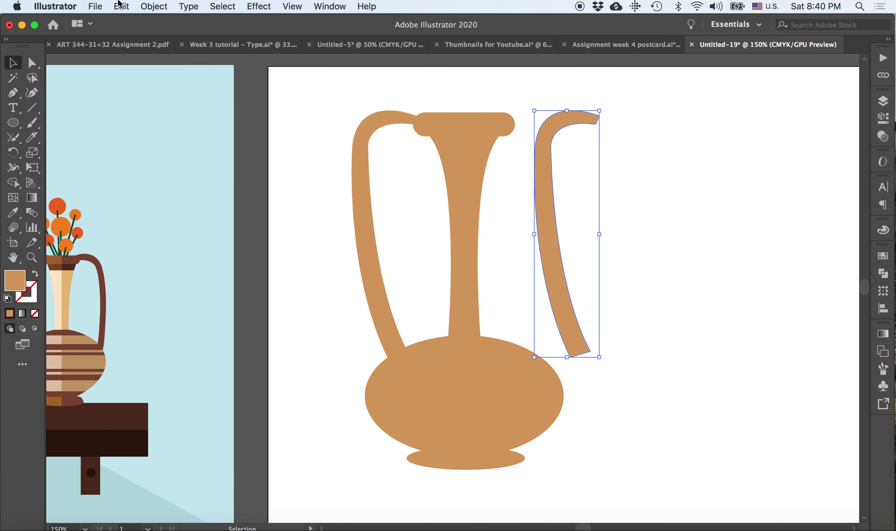
Reflect the copied handle across the vertical axis and move it against the right side of the vase's lip and body
{"action": "left_click", "coordinate": [154, 6]}
{"action": "mouse_move", "coordinate": [162, 22]}
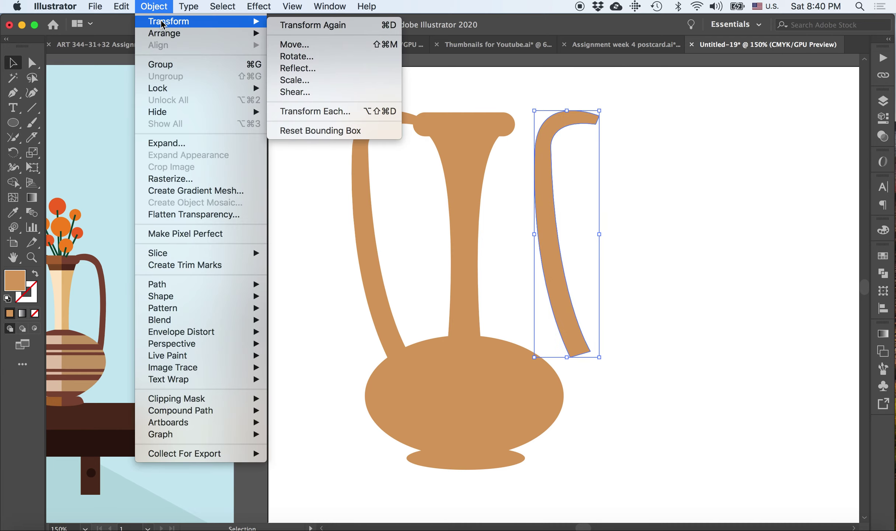
{"action": "left_click", "coordinate": [342, 68]}
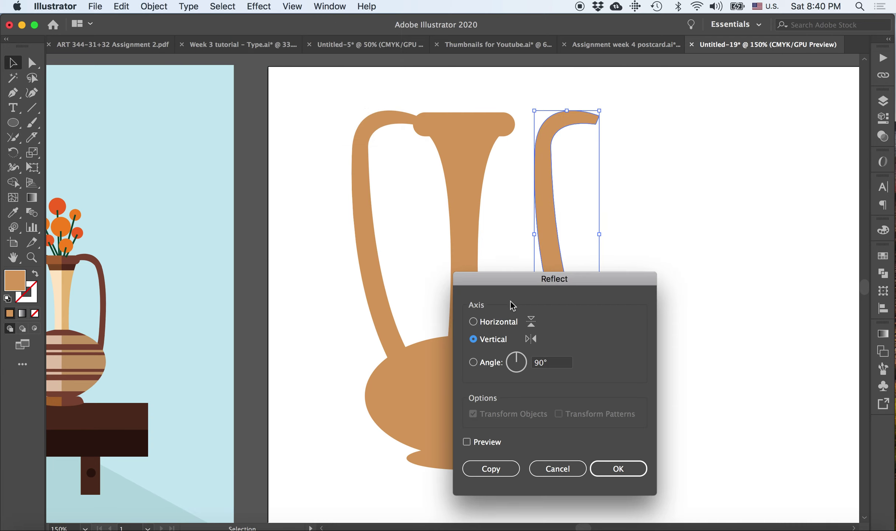
{"action": "left_click", "coordinate": [627, 468]}
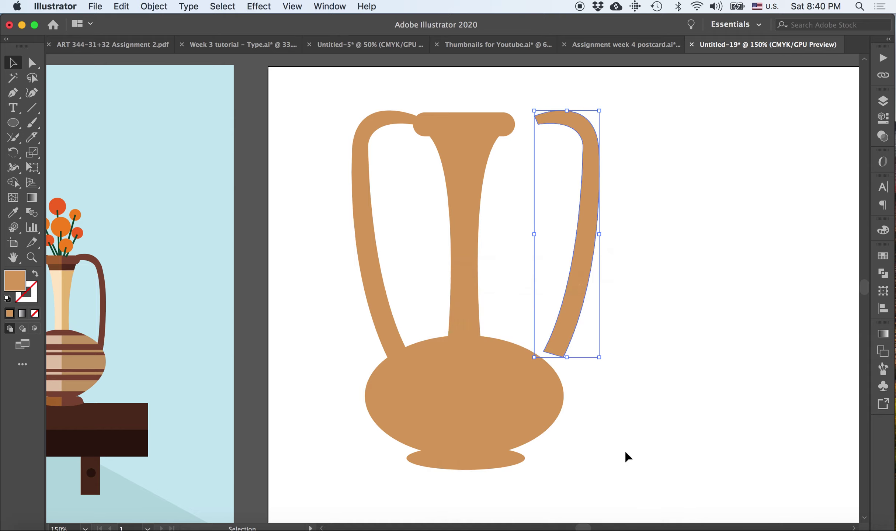
{"action": "left_click_drag", "start_coordinate": [585, 267], "coordinate": [559, 271]}
{"action": "left_click", "coordinate": [705, 318]}
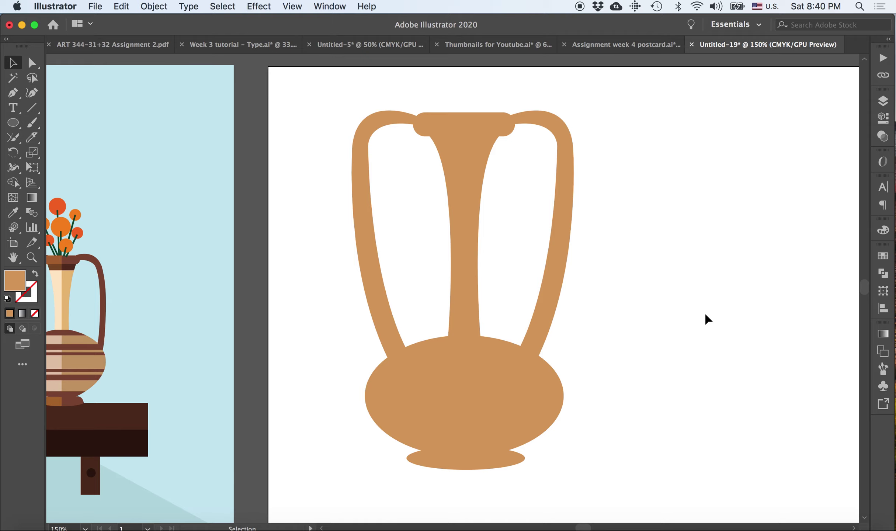
Search the application's commands and help for "shape builder"
{"action": "scroll", "coordinate": [705, 318], "scroll_direction": "left", "scroll_amount": 5}
{"action": "scroll", "coordinate": [705, 317], "scroll_direction": "right", "scroll_amount": 1}
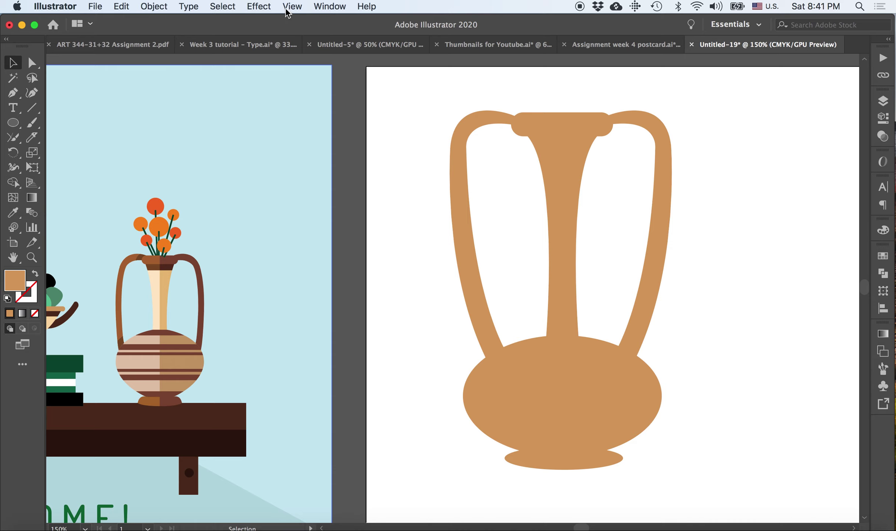
{"action": "left_click", "coordinate": [329, 6]}
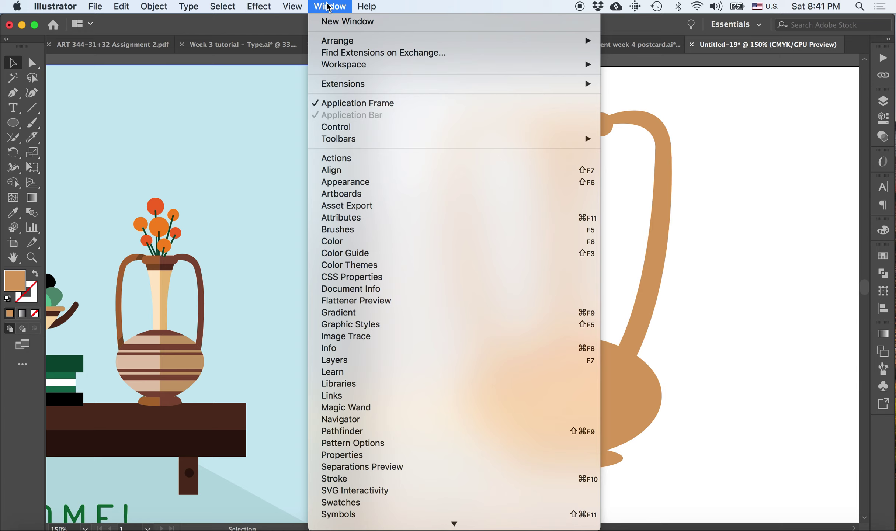
{"action": "scroll", "coordinate": [441, 198], "scroll_direction": "down", "scroll_amount": 3}
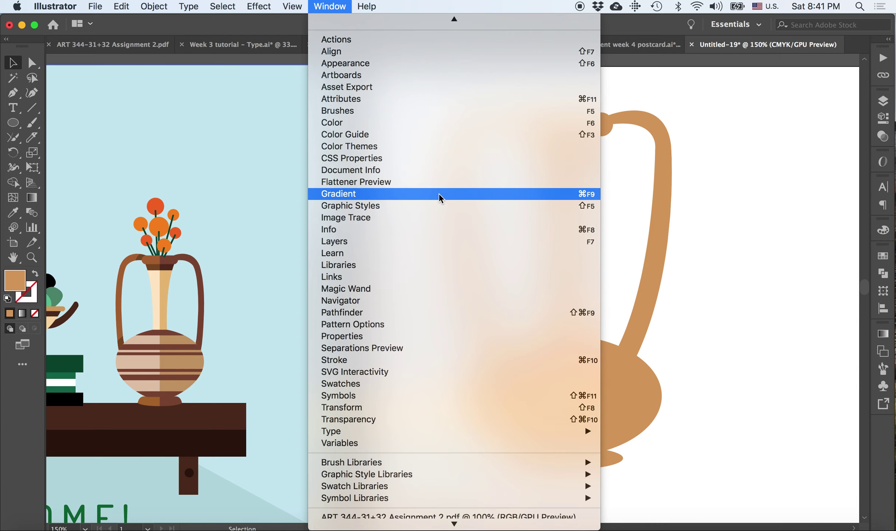
{"action": "mouse_move", "coordinate": [370, 5]}
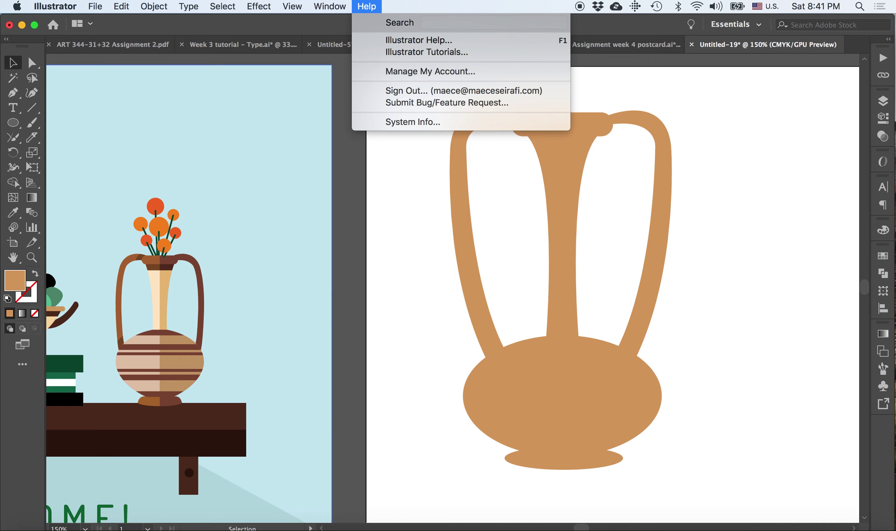
{"action": "left_click", "coordinate": [369, 7]}
{"action": "left_click", "coordinate": [368, 6]}
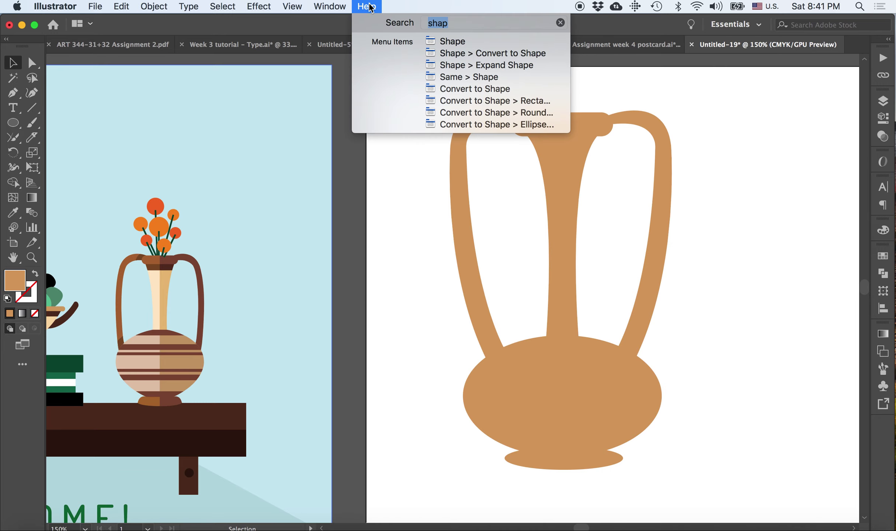
{"action": "type", "text": "shape builder"}
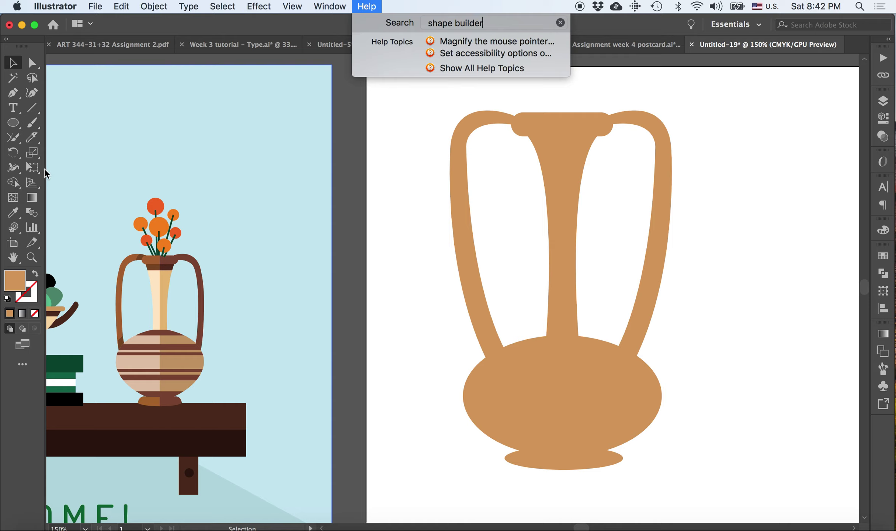
{"action": "left_click", "coordinate": [502, 92]}
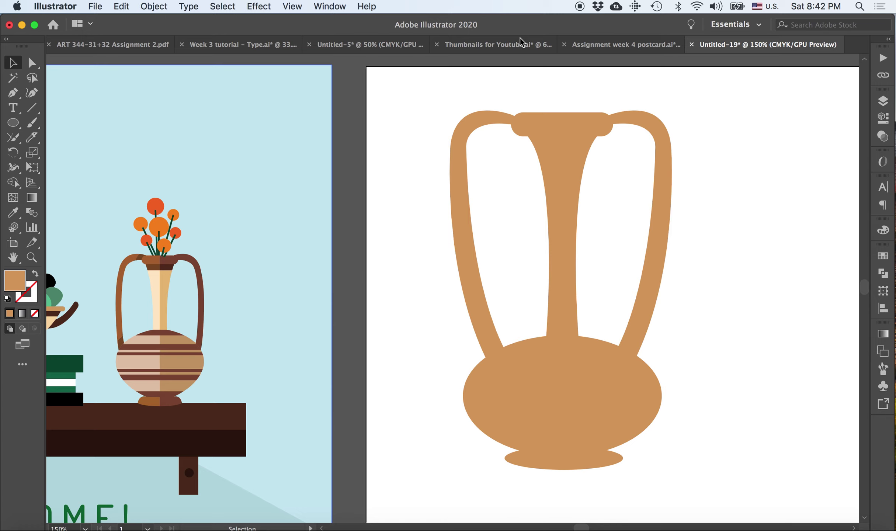
{"action": "left_click", "coordinate": [369, 6]}
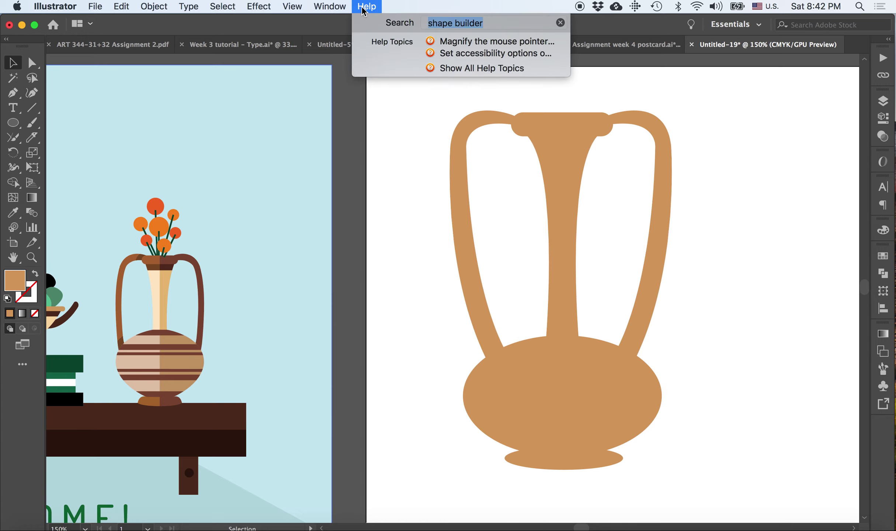
{"action": "left_click", "coordinate": [16, 184]}
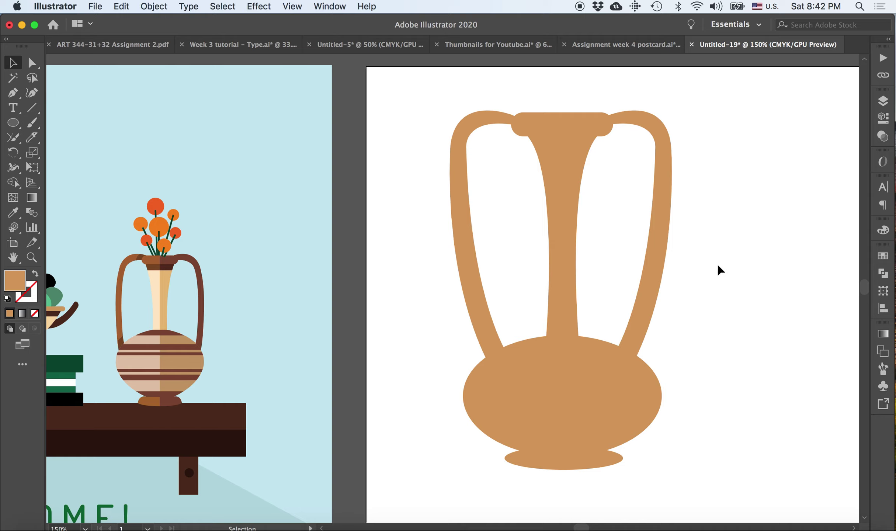
Examine the vase's separate lip, neck and body shapes and compare their construction with the vases in the reference postcard
{"action": "scroll", "coordinate": [715, 256], "scroll_direction": "right", "scroll_amount": 3}
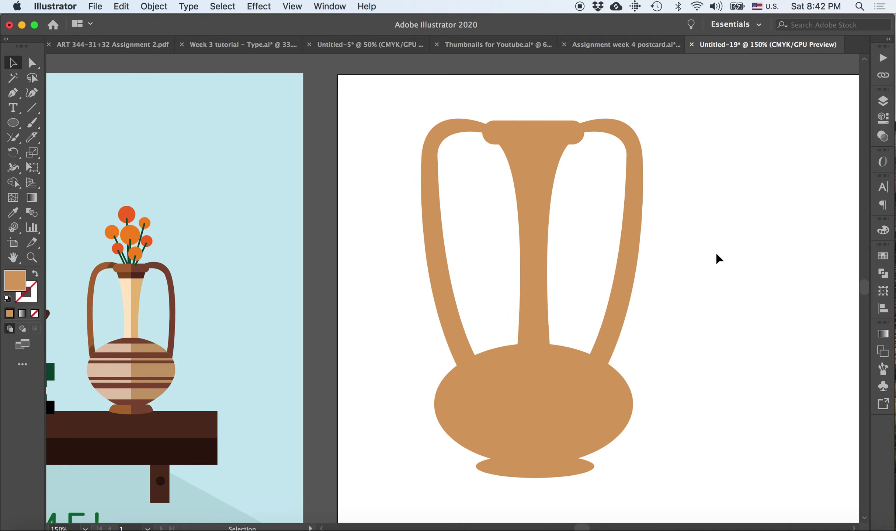
{"action": "left_click", "coordinate": [536, 140]}
{"action": "left_click", "coordinate": [535, 176]}
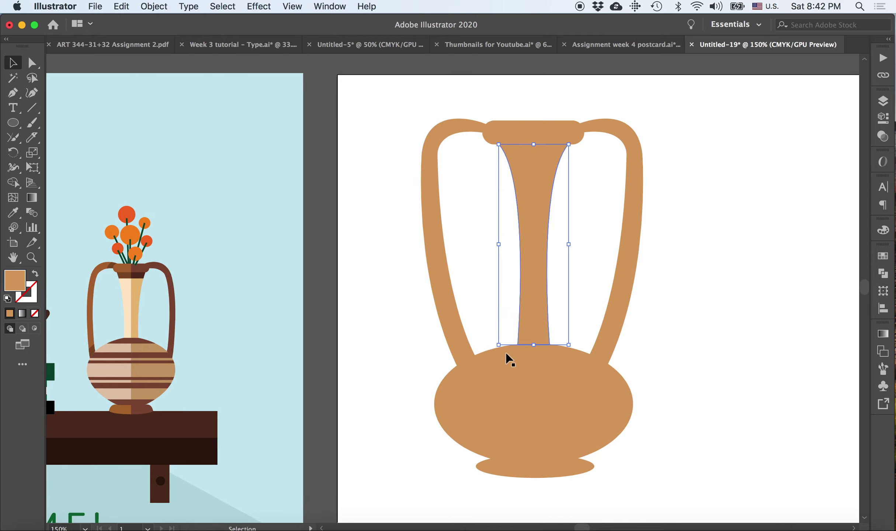
{"action": "left_click", "coordinate": [506, 363]}
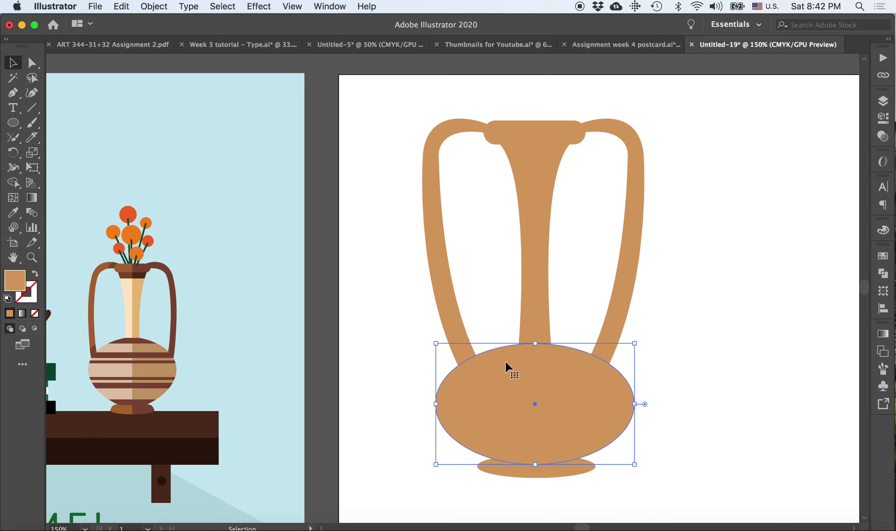
{"action": "scroll", "coordinate": [506, 362], "scroll_direction": "left", "scroll_amount": 3}
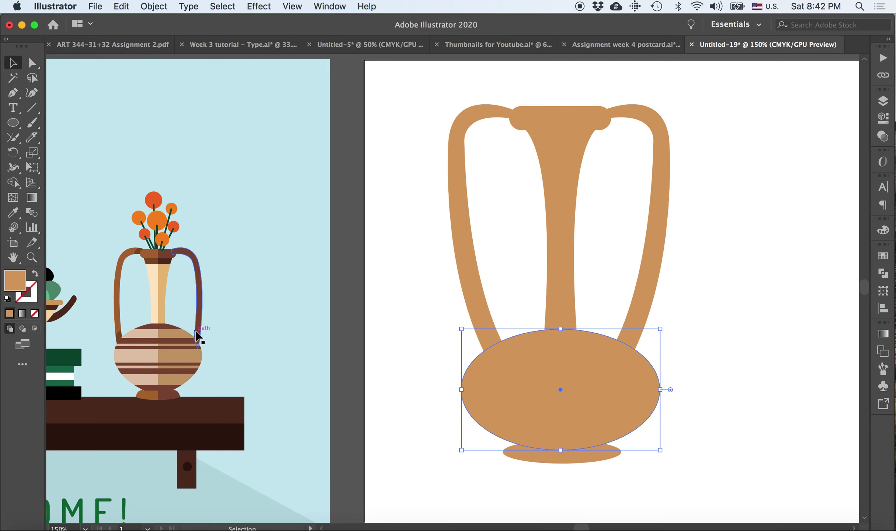
{"action": "scroll", "coordinate": [180, 286], "scroll_direction": "left", "scroll_amount": 6}
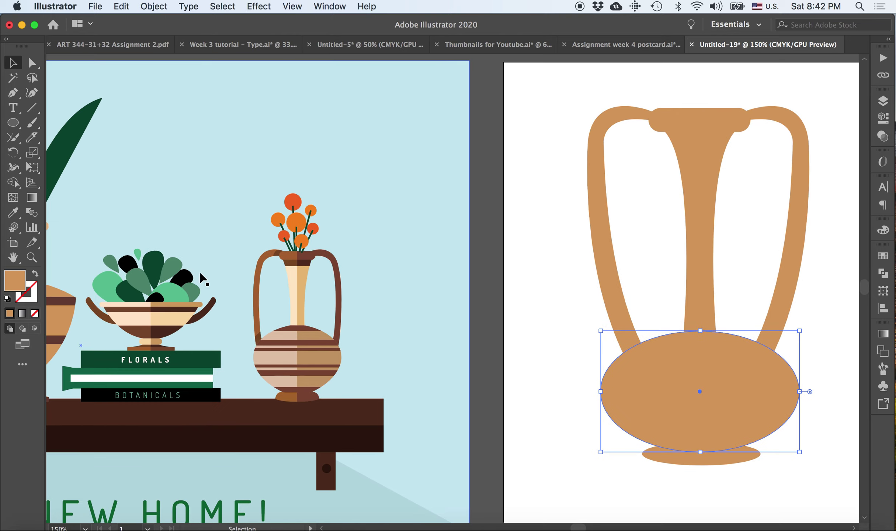
{"action": "scroll", "coordinate": [205, 274], "scroll_direction": "left", "scroll_amount": 5}
{"action": "scroll", "coordinate": [209, 274], "scroll_direction": "right", "scroll_amount": 5}
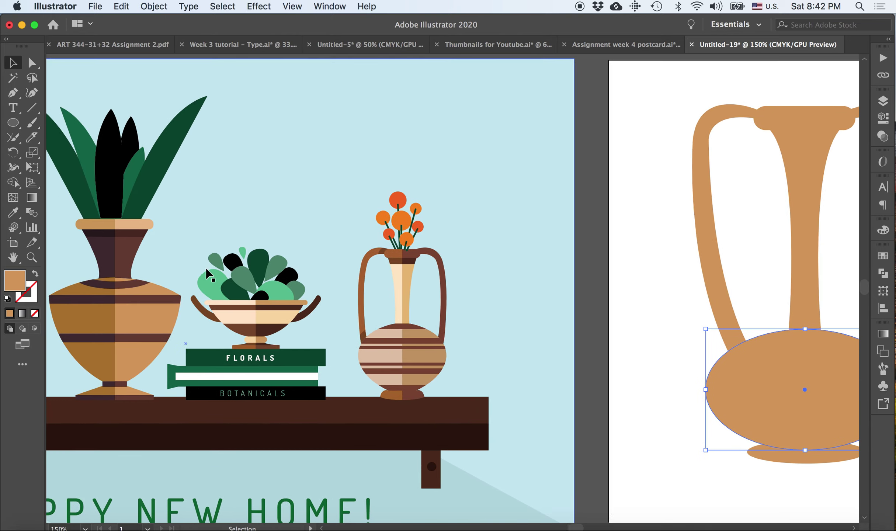